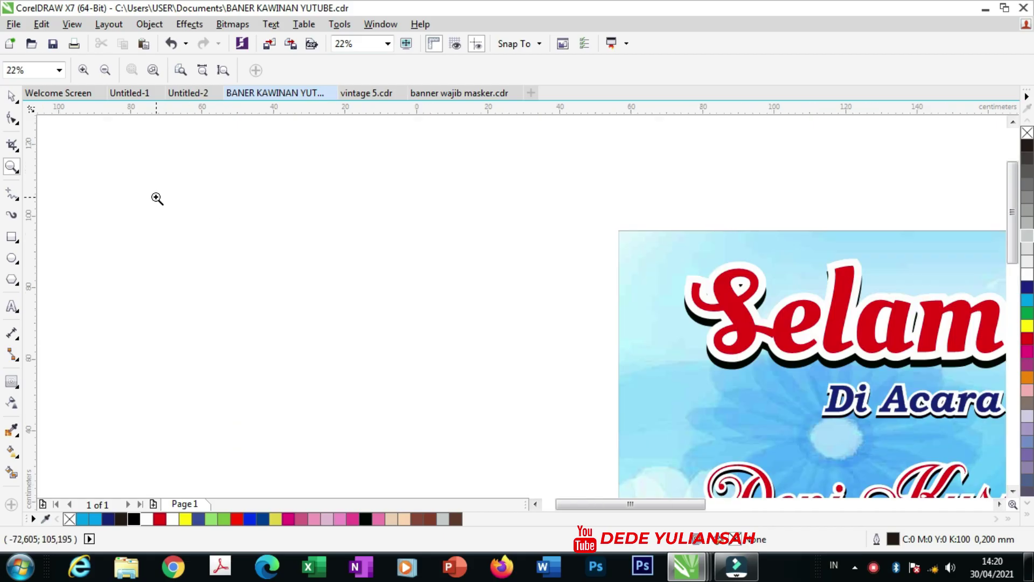
# Zoom in on the first Selamat Datang banner, then scroll across the Mohon Doa Restu banners
pyautogui.scroll(-2, 232, 226)
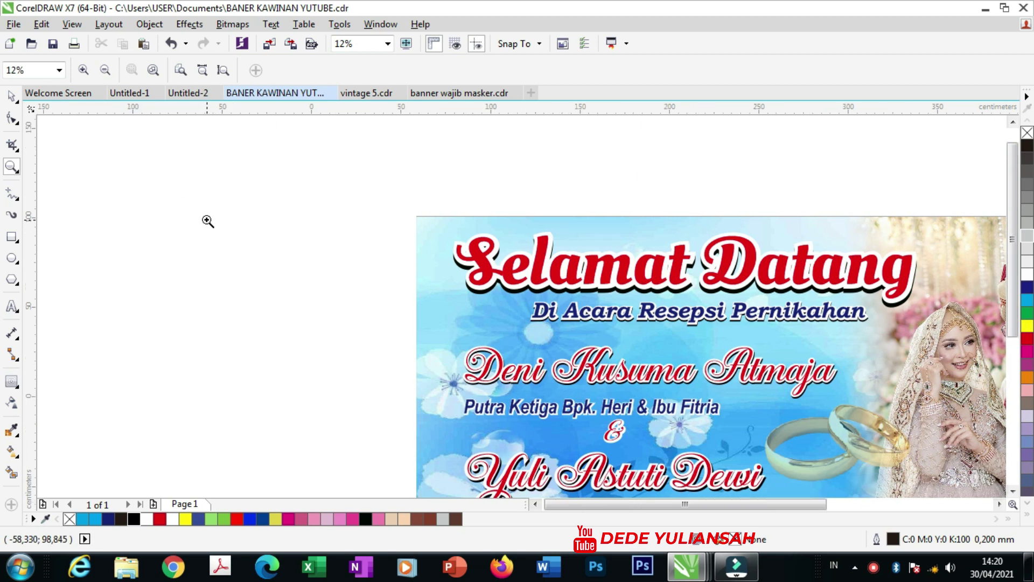
pyautogui.scroll(-1, 206, 222)
pyautogui.moveTo(283, 211); pyautogui.dragTo(680, 405)
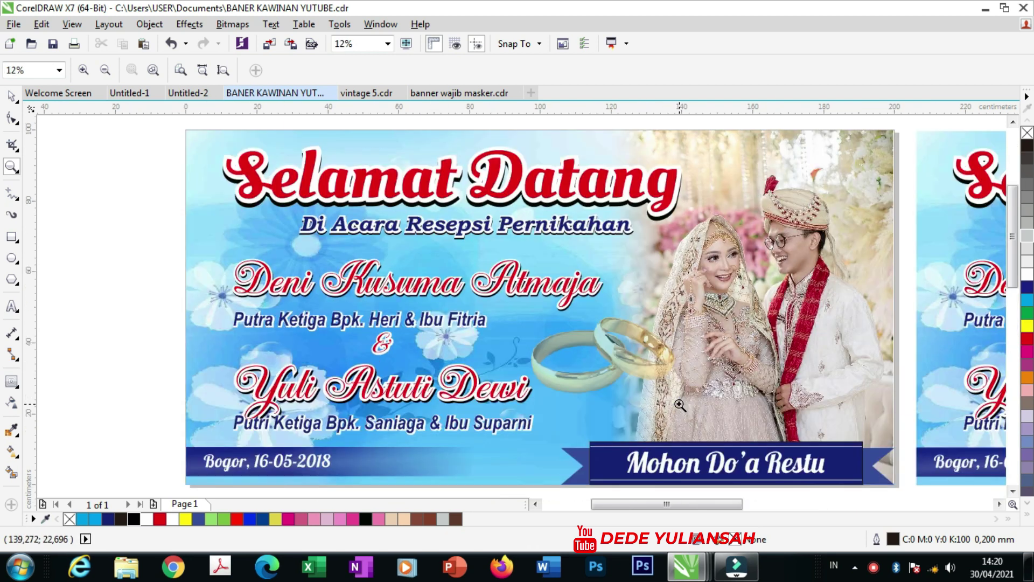
pyautogui.moveTo(737, 505)
pyautogui.mouseDown()
pyautogui.moveTo(752, 505)
pyautogui.moveTo(745, 509)
pyautogui.mouseUp()
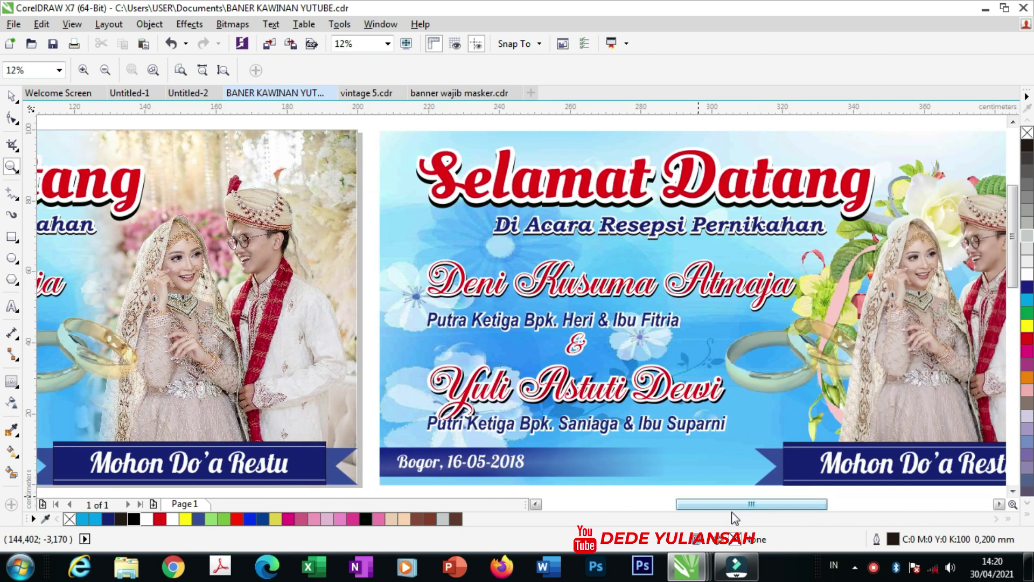
pyautogui.moveTo(734, 507); pyautogui.dragTo(819, 512)
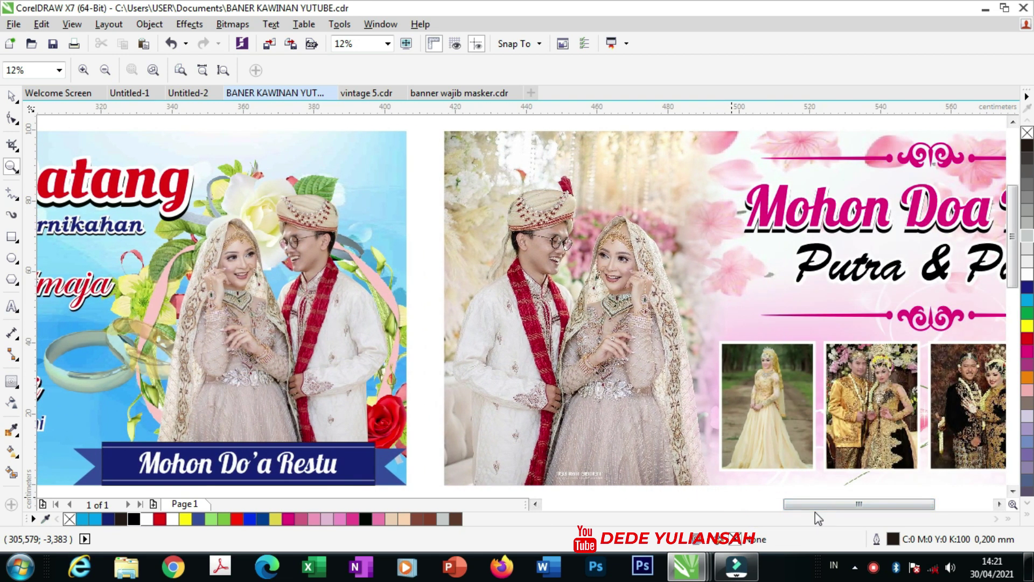
pyautogui.moveTo(814, 511); pyautogui.dragTo(848, 511)
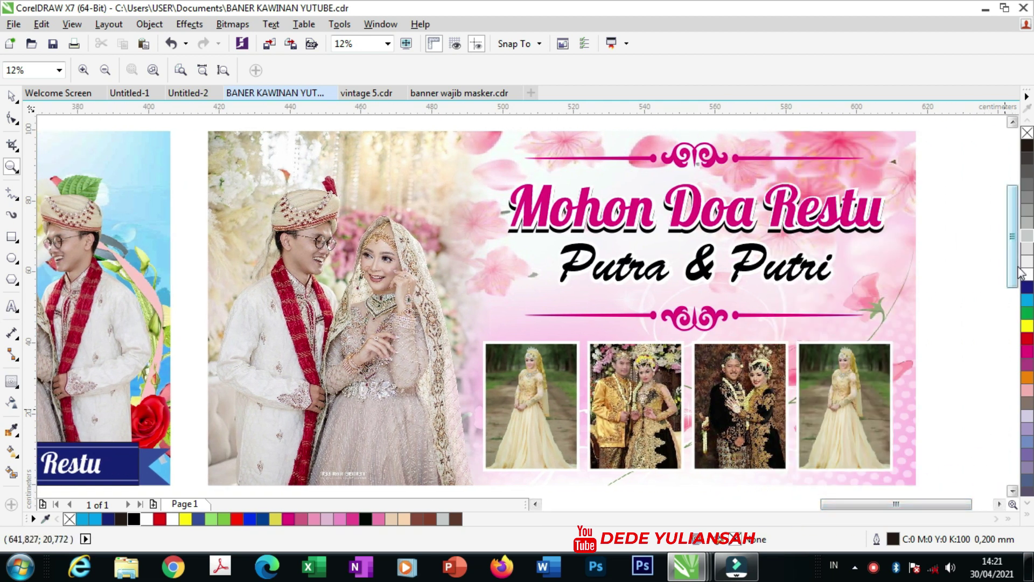
pyautogui.moveTo(1016, 275); pyautogui.dragTo(1003, 326)
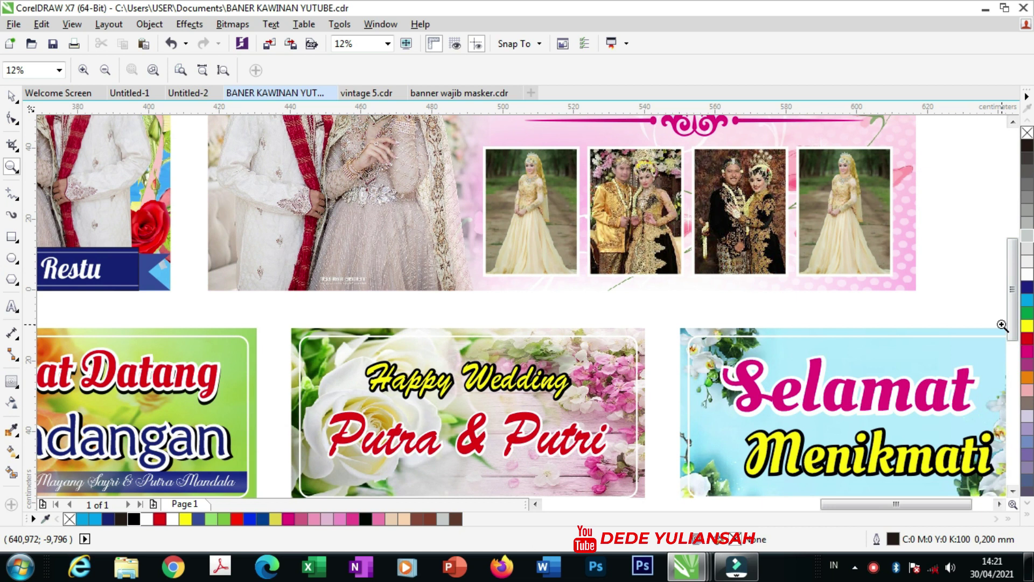
# Zoom in on the Selamat Menikmati banner
pyautogui.moveTo(1013, 290); pyautogui.dragTo(1013, 312)
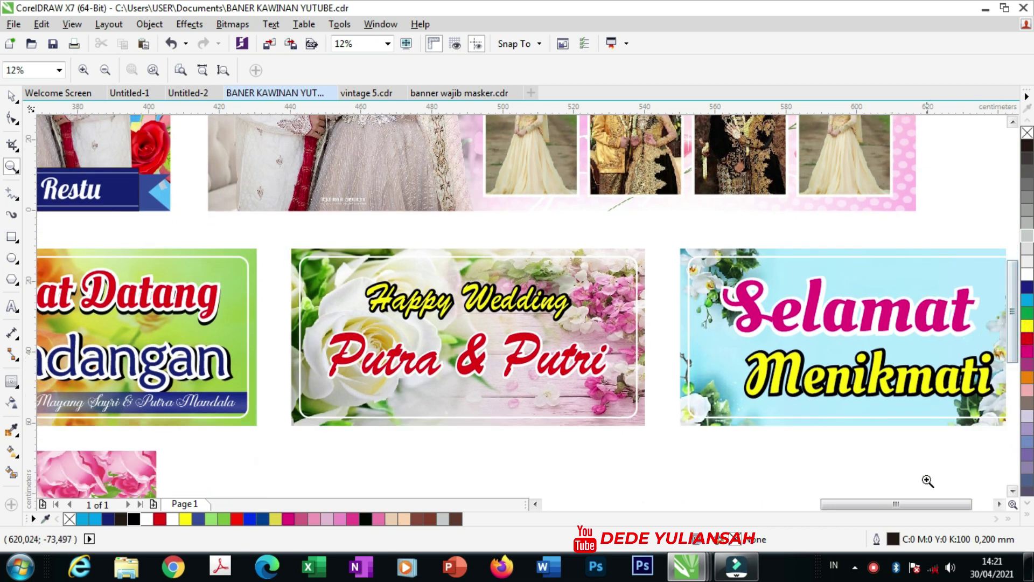
pyautogui.moveTo(930, 504); pyautogui.dragTo(950, 504)
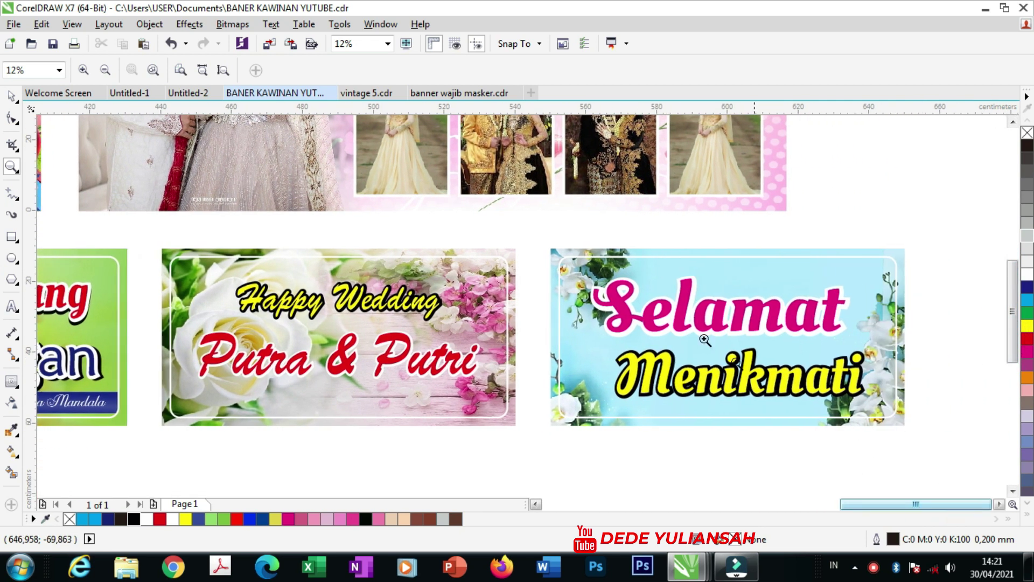
pyautogui.moveTo(541, 234); pyautogui.dragTo(917, 430)
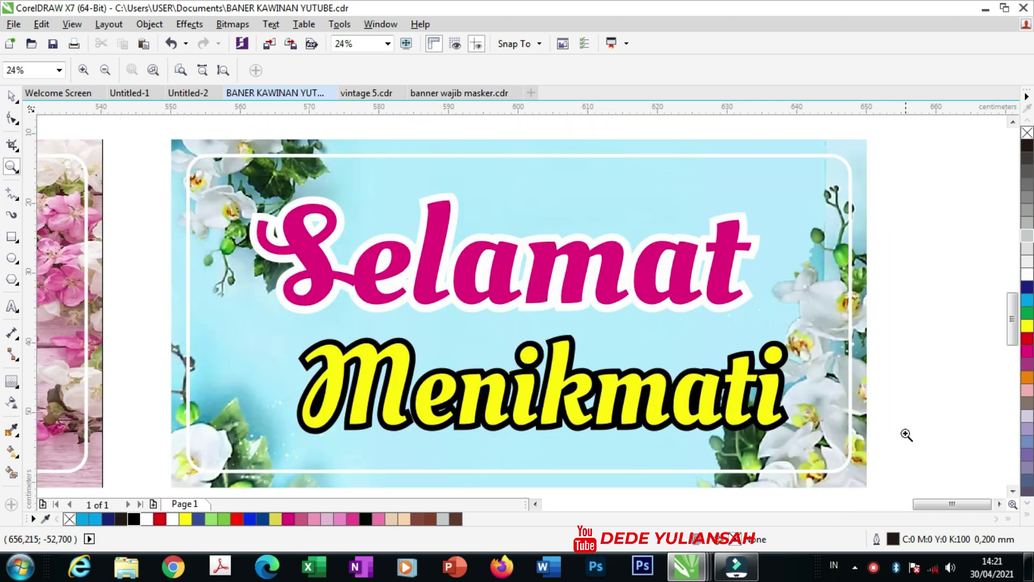
# Scroll left along the row of banners back to the green Mohon Do'a Restu design
pyautogui.moveTo(931, 505); pyautogui.dragTo(909, 508)
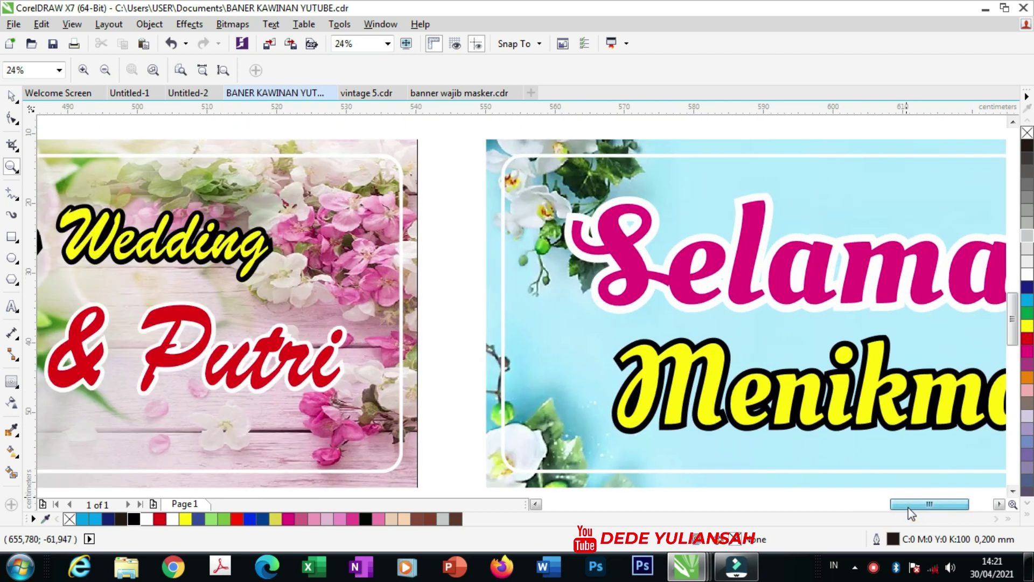
pyautogui.moveTo(922, 508); pyautogui.dragTo(892, 512)
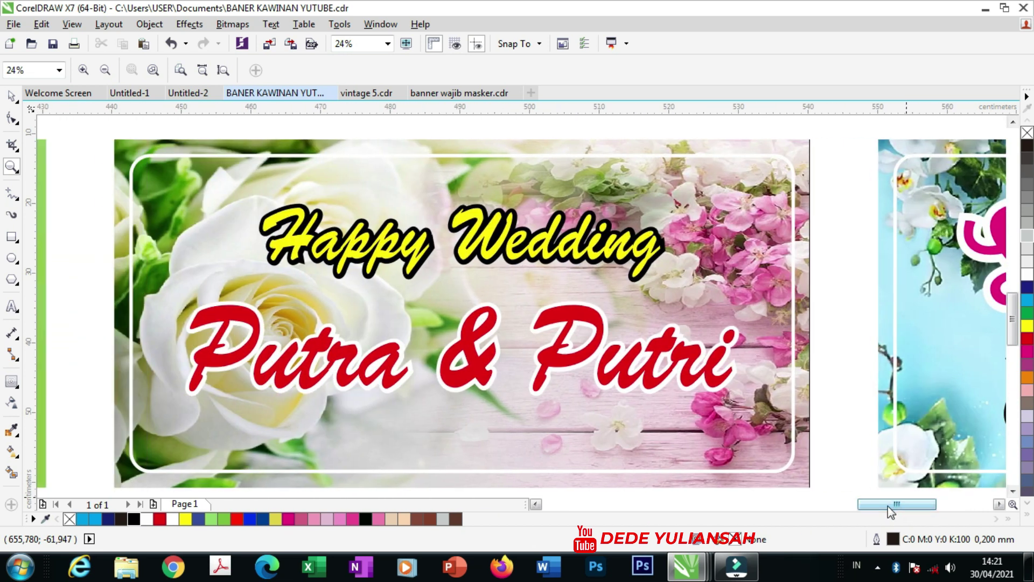
pyautogui.moveTo(888, 506); pyautogui.dragTo(828, 509)
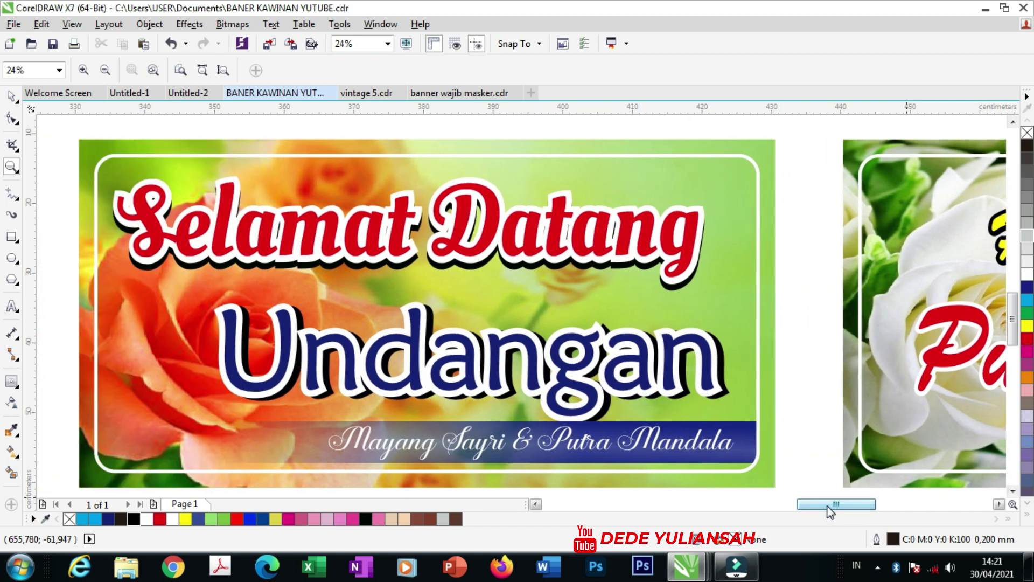
pyautogui.moveTo(828, 506); pyautogui.dragTo(779, 507)
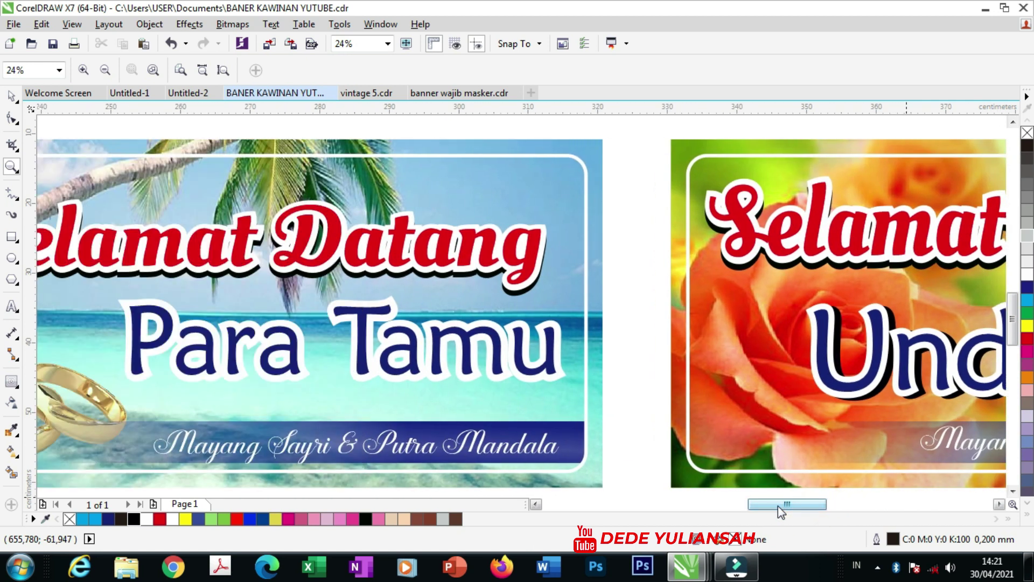
pyautogui.moveTo(778, 506); pyautogui.dragTo(761, 506)
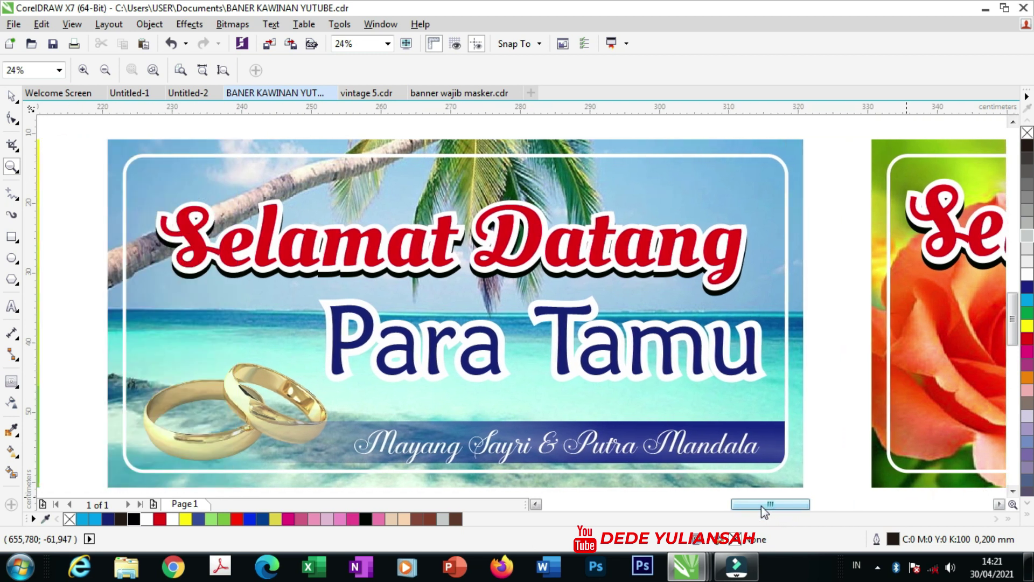
pyautogui.moveTo(761, 506); pyautogui.dragTo(749, 506)
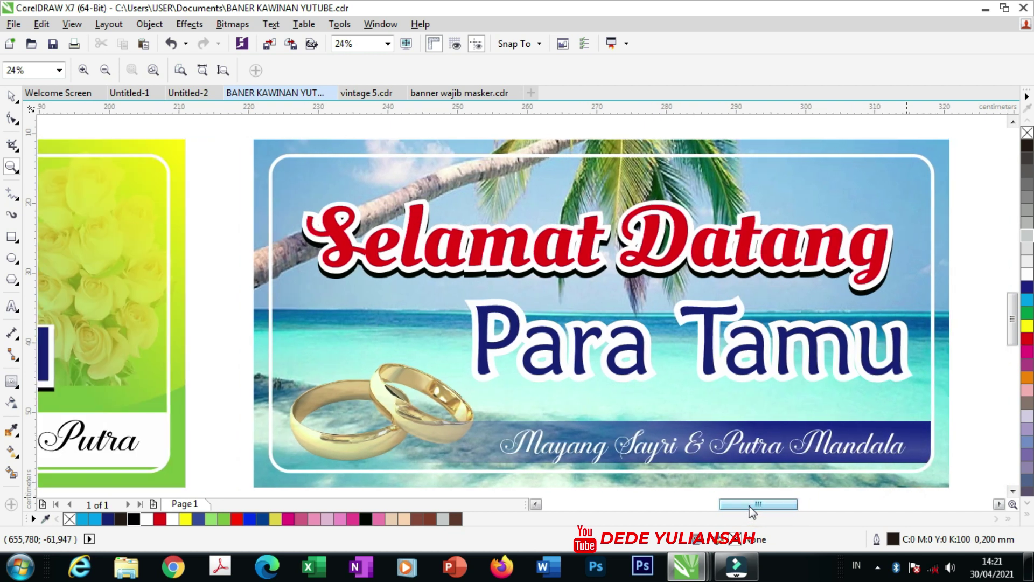
pyautogui.moveTo(753, 512); pyautogui.dragTo(725, 507)
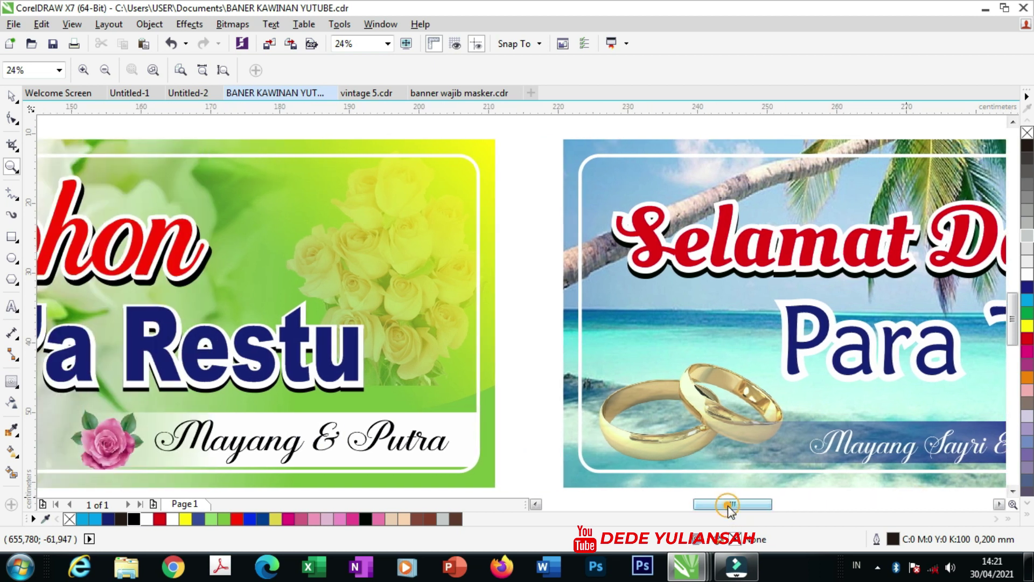
pyautogui.moveTo(732, 512); pyautogui.dragTo(720, 512)
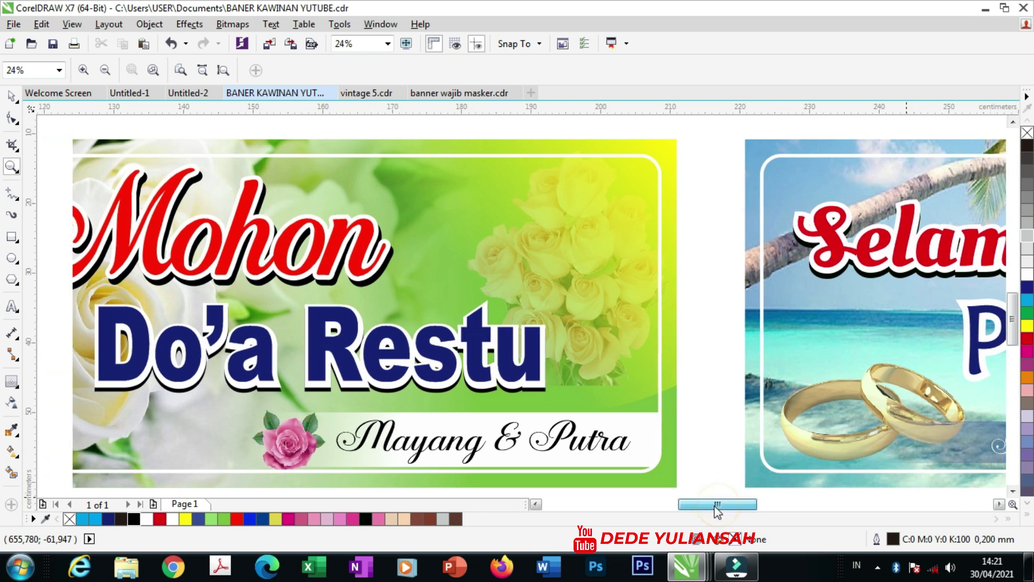
pyautogui.moveTo(722, 512); pyautogui.dragTo(699, 506)
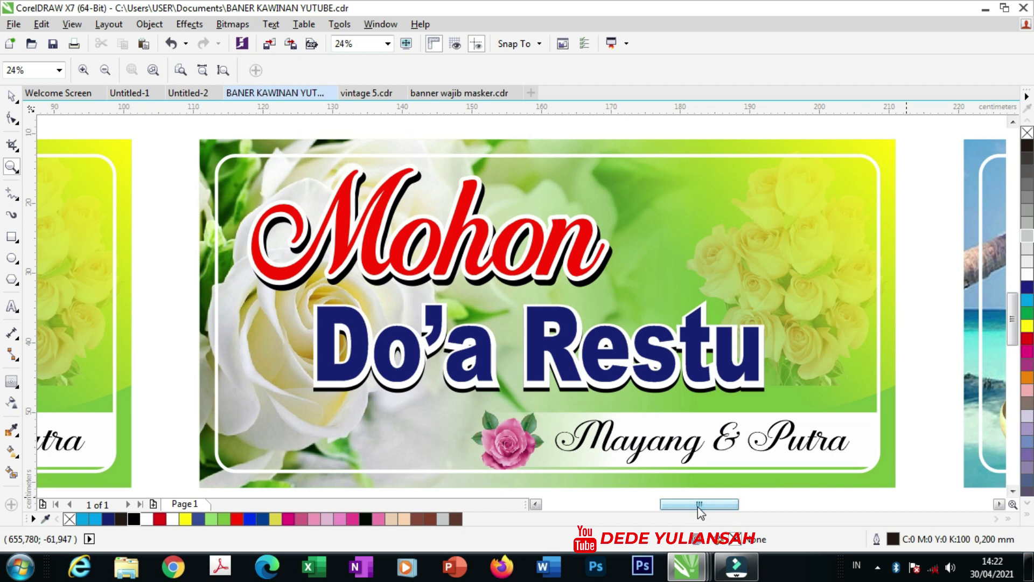
pyautogui.moveTo(700, 510); pyautogui.dragTo(684, 515)
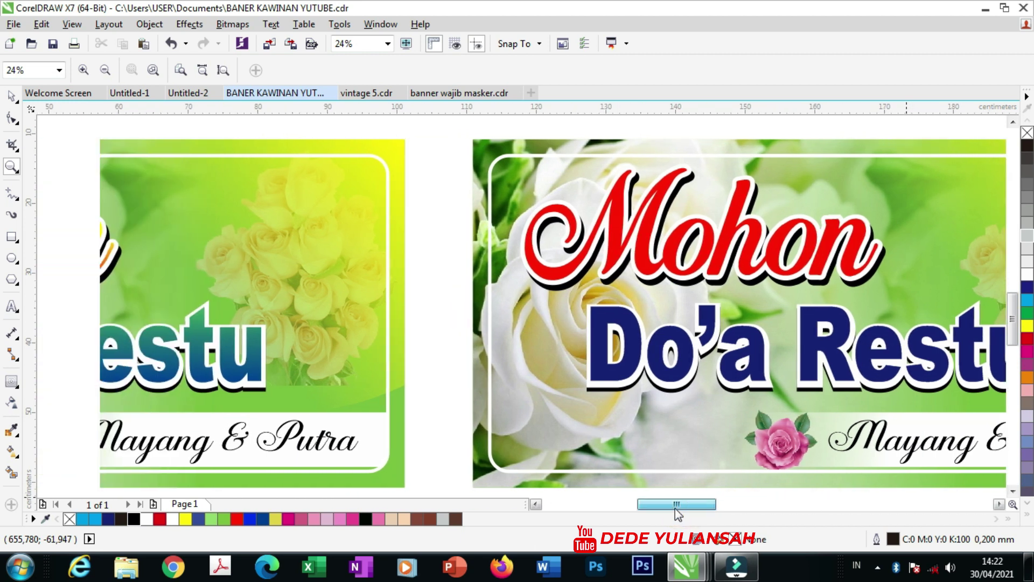
pyautogui.moveTo(681, 509); pyautogui.dragTo(666, 509)
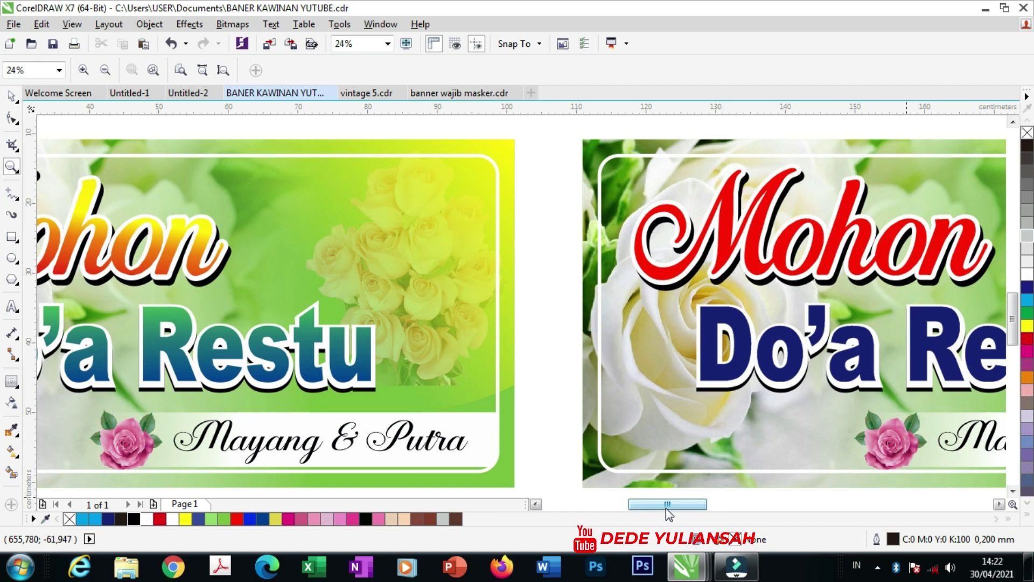
pyautogui.moveTo(662, 508); pyautogui.dragTo(639, 508)
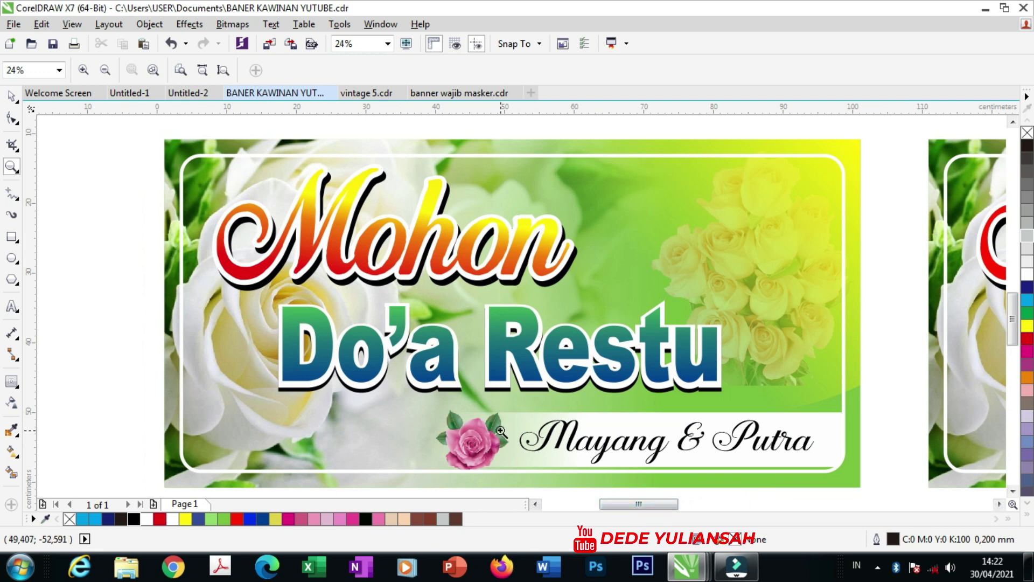
pyautogui.scroll(-2, 501, 431)
pyautogui.scroll(-3, 431, 399)
pyautogui.scroll(-1, 406, 384)
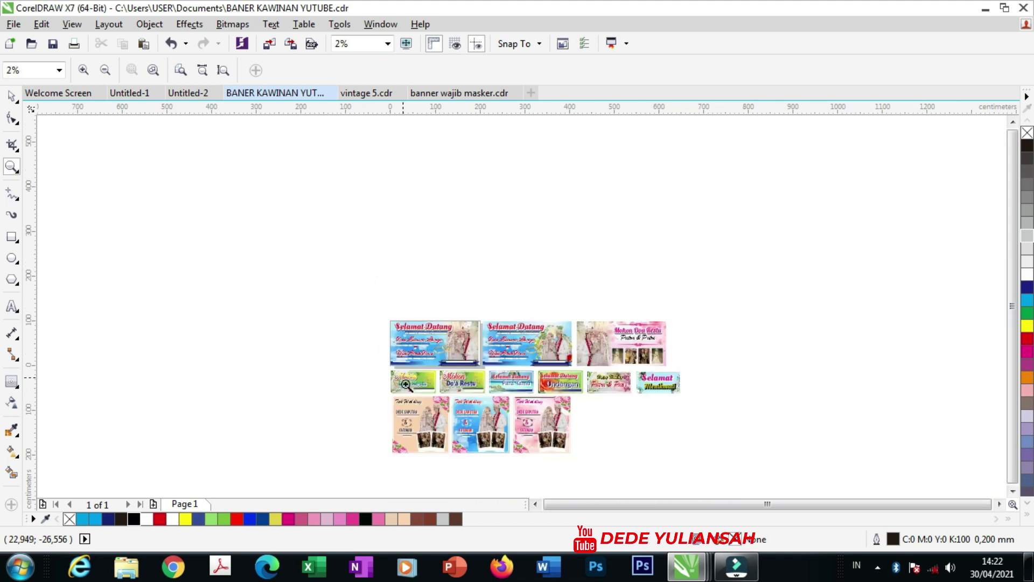
pyautogui.scroll(2, 426, 426)
pyautogui.moveTo(350, 363)
pyautogui.mouseDown()
pyautogui.moveTo(379, 415)
pyautogui.moveTo(468, 487)
pyautogui.mouseUp()
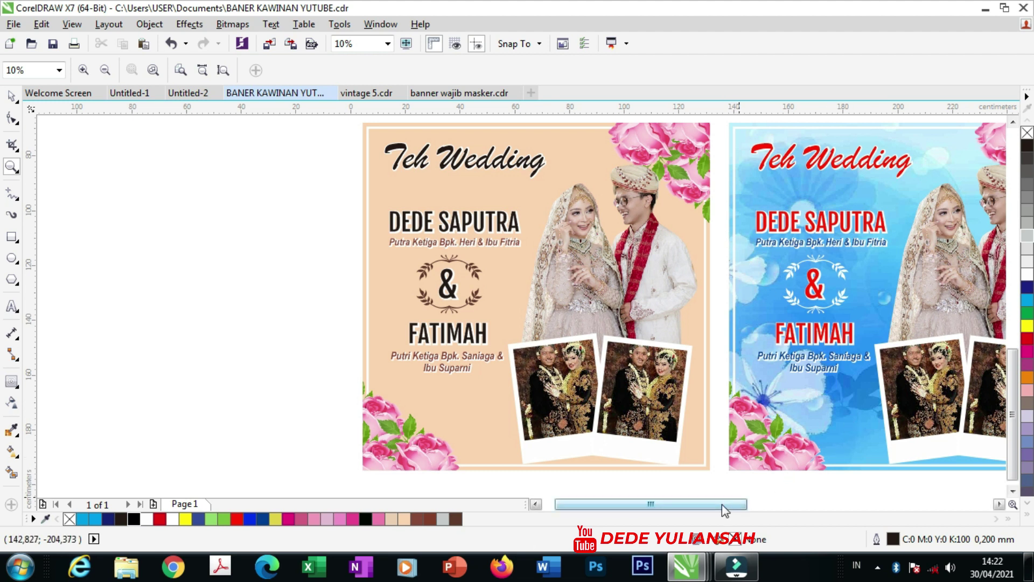
pyautogui.moveTo(722, 504); pyautogui.dragTo(731, 505)
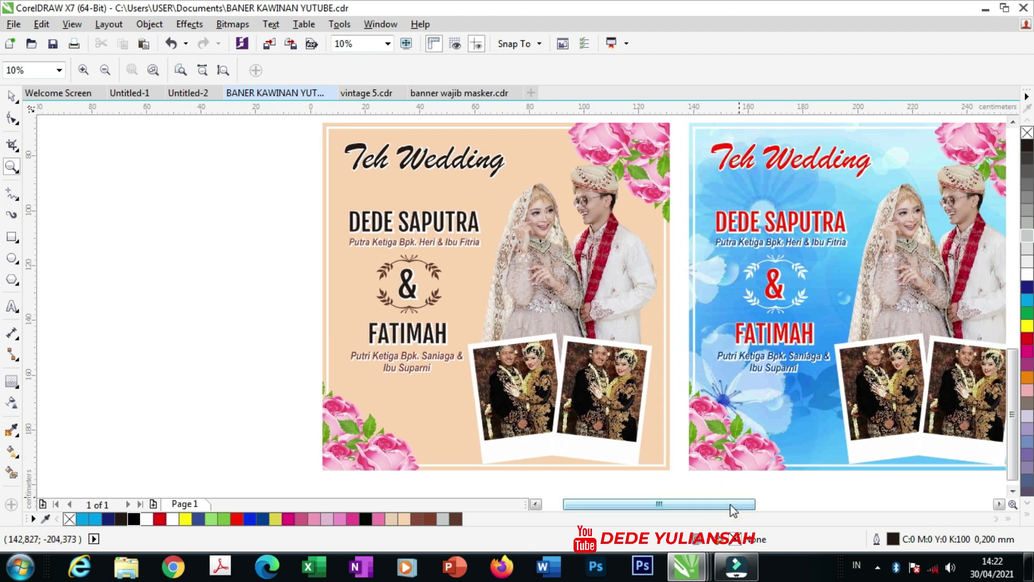
pyautogui.moveTo(713, 505); pyautogui.dragTo(740, 505)
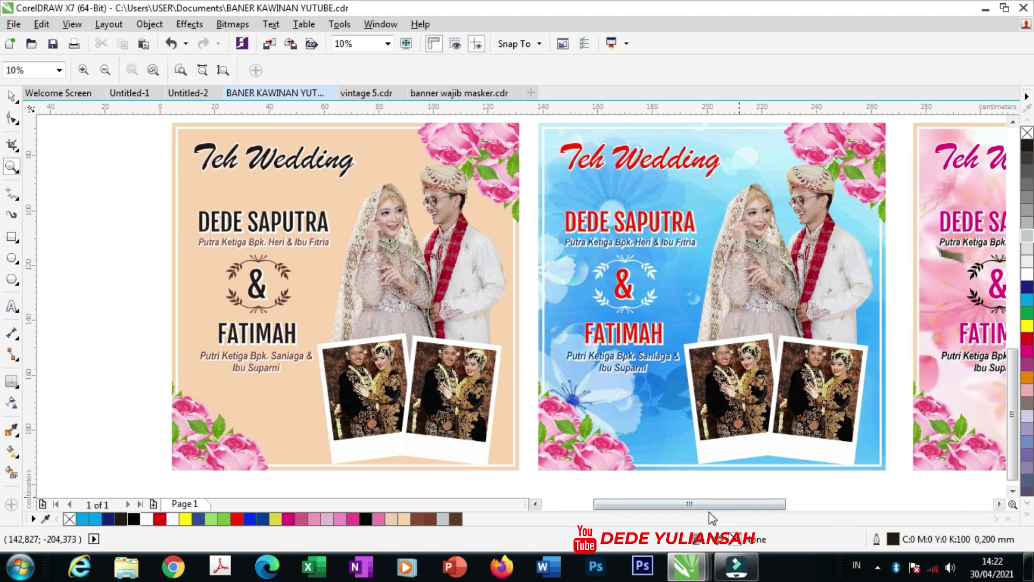
pyautogui.moveTo(699, 504); pyautogui.dragTo(715, 505)
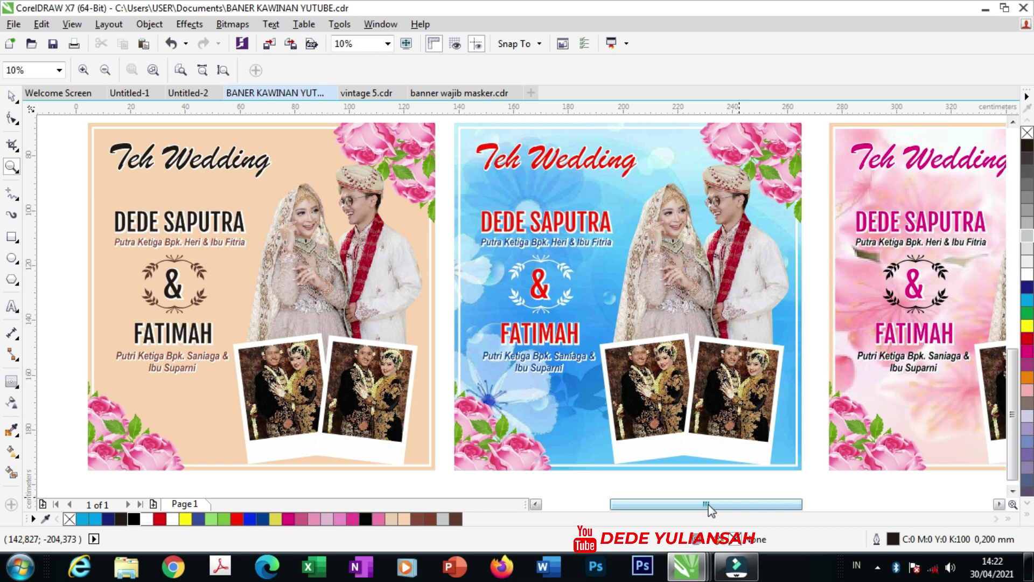
pyautogui.moveTo(709, 506); pyautogui.dragTo(721, 507)
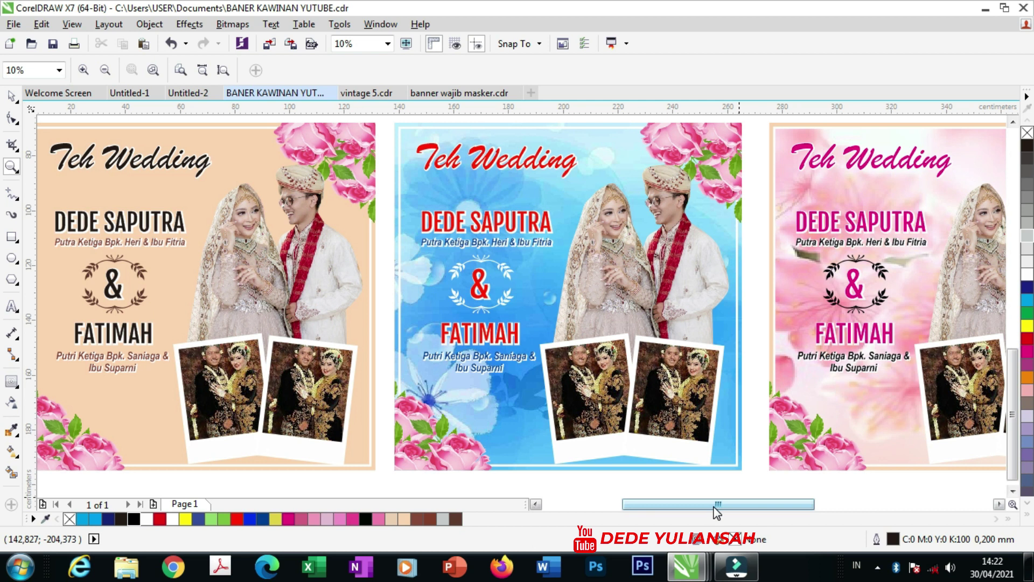
pyautogui.moveTo(716, 508); pyautogui.dragTo(724, 508)
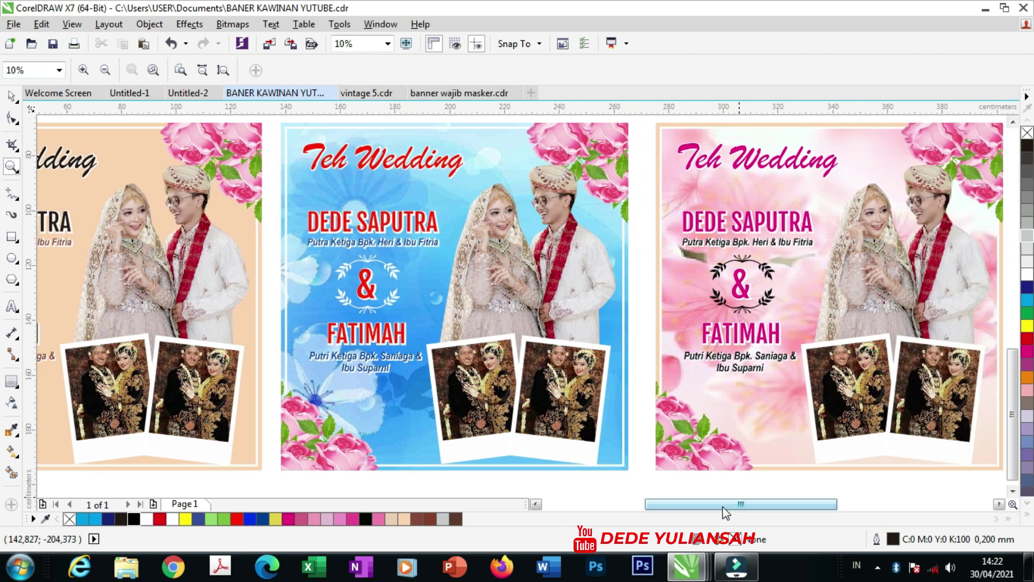
pyautogui.moveTo(707, 506); pyautogui.dragTo(717, 506)
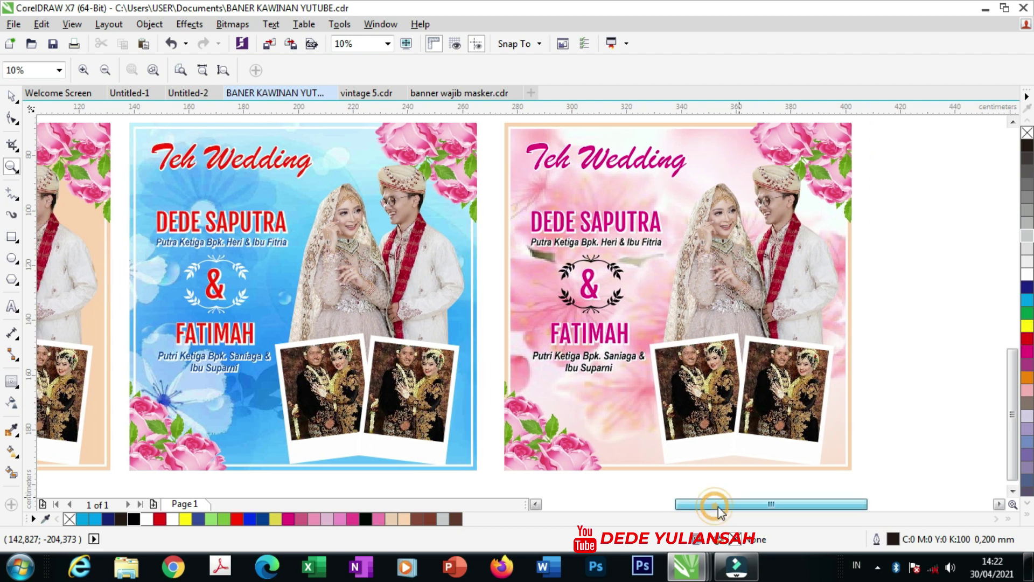
pyautogui.moveTo(715, 507); pyautogui.dragTo(723, 507)
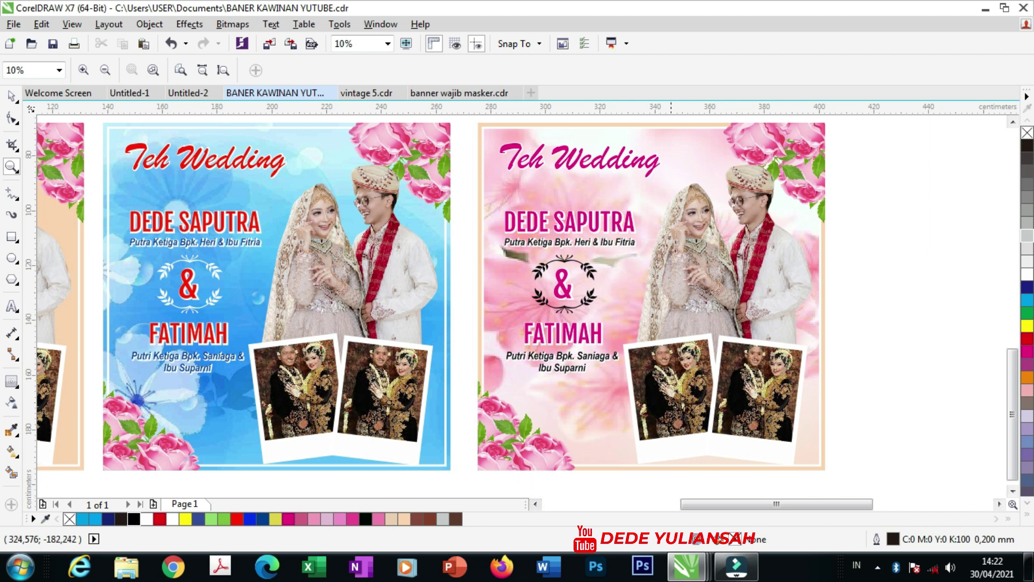
# Select the whole Selamat Menikmati banner and drop a copy below the original
pyautogui.click(11, 97)
pyautogui.scroll(-3, 341, 387)
pyautogui.scroll(2, 472, 315)
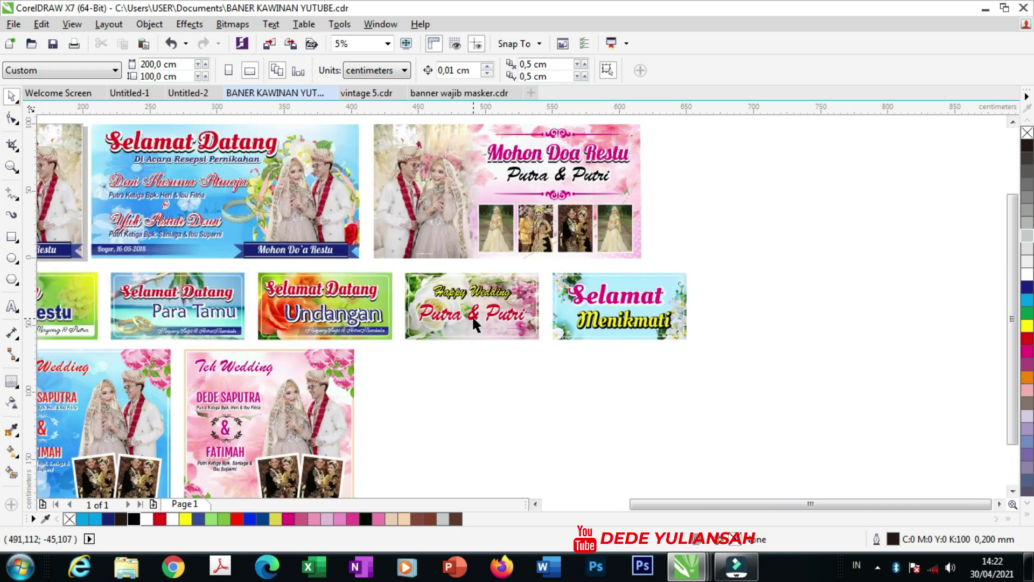
pyautogui.moveTo(548, 266); pyautogui.dragTo(719, 353)
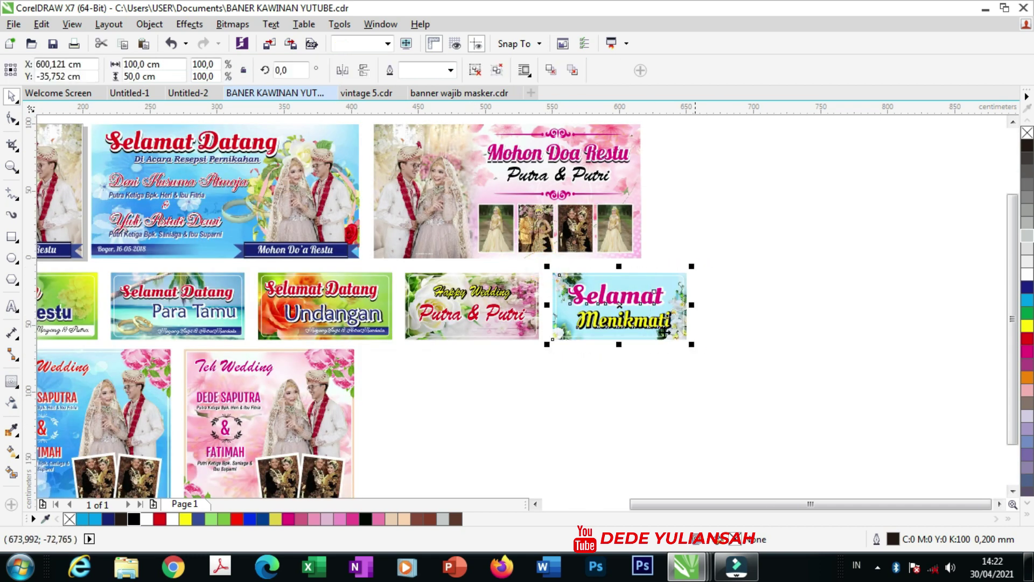
pyautogui.moveTo(578, 323); pyautogui.dragTo(407, 411)
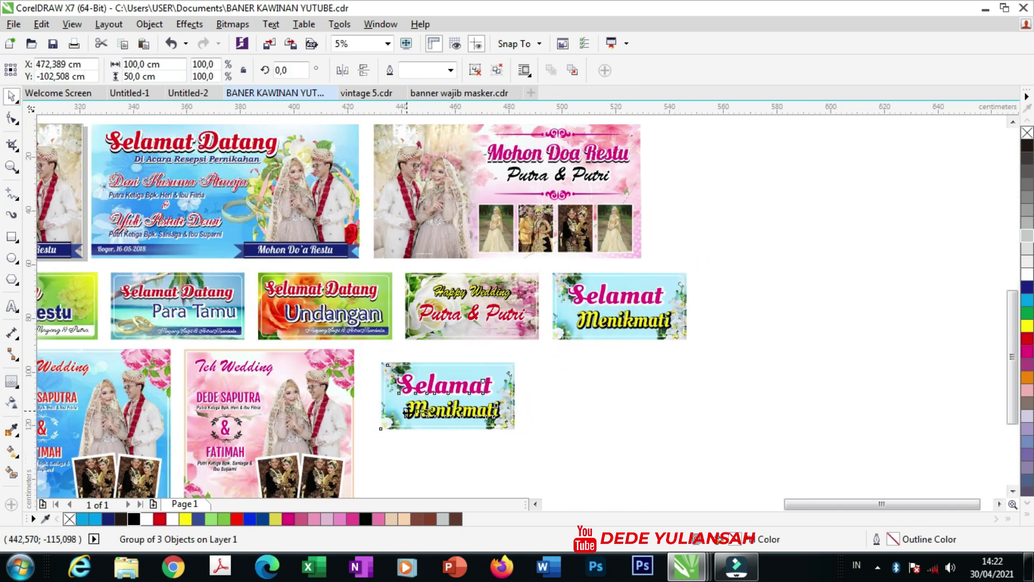
# Ungroup the copied banner and drag its Selamat Menikmati lettering off to the right
pyautogui.scroll(2, 348, 405)
pyautogui.scroll(2, 344, 405)
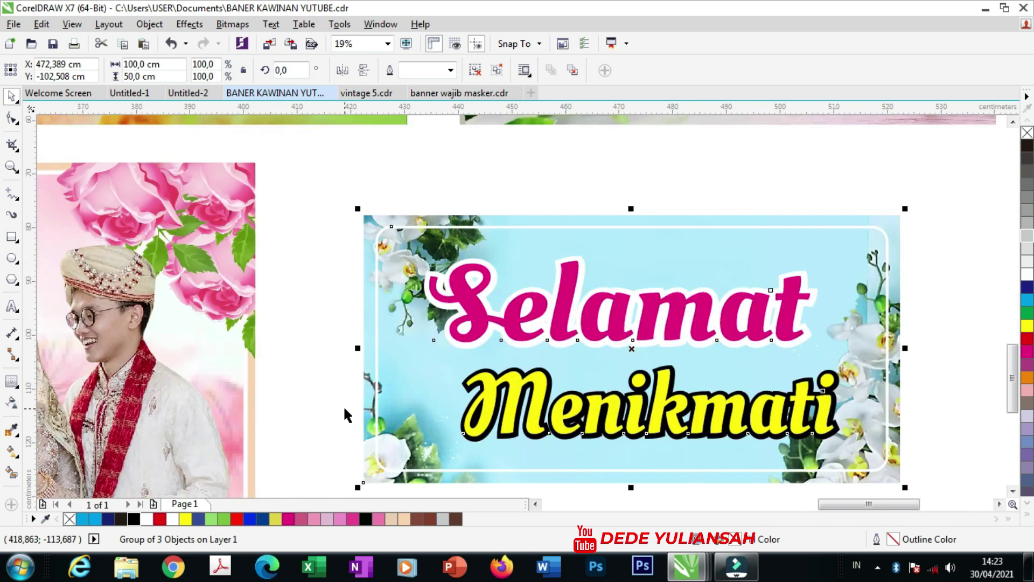
pyautogui.click(938, 232)
pyautogui.scroll(-3, 483, 332)
pyautogui.scroll(3, 582, 342)
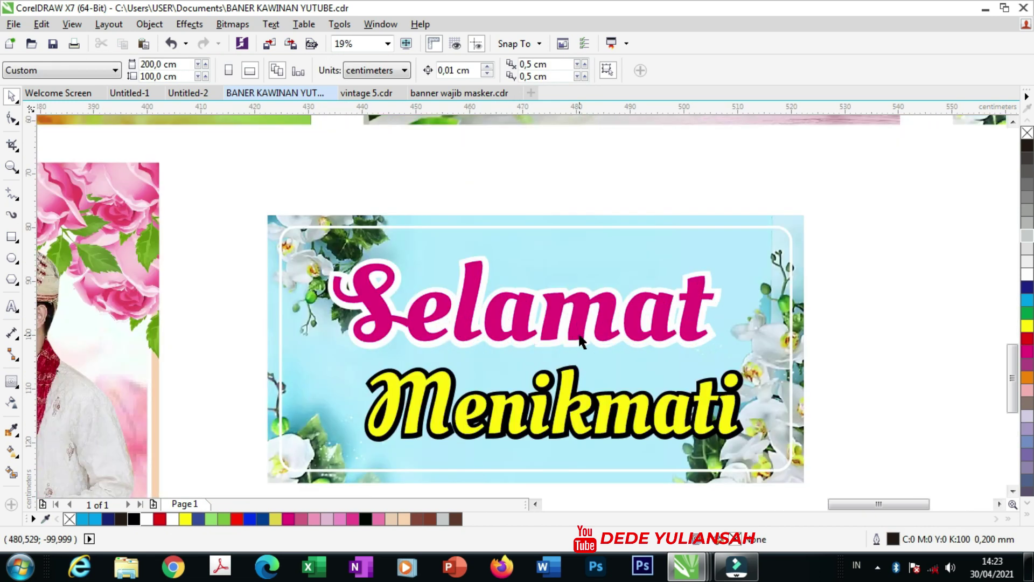
pyautogui.click(560, 332)
pyautogui.scroll(-2, 477, 331)
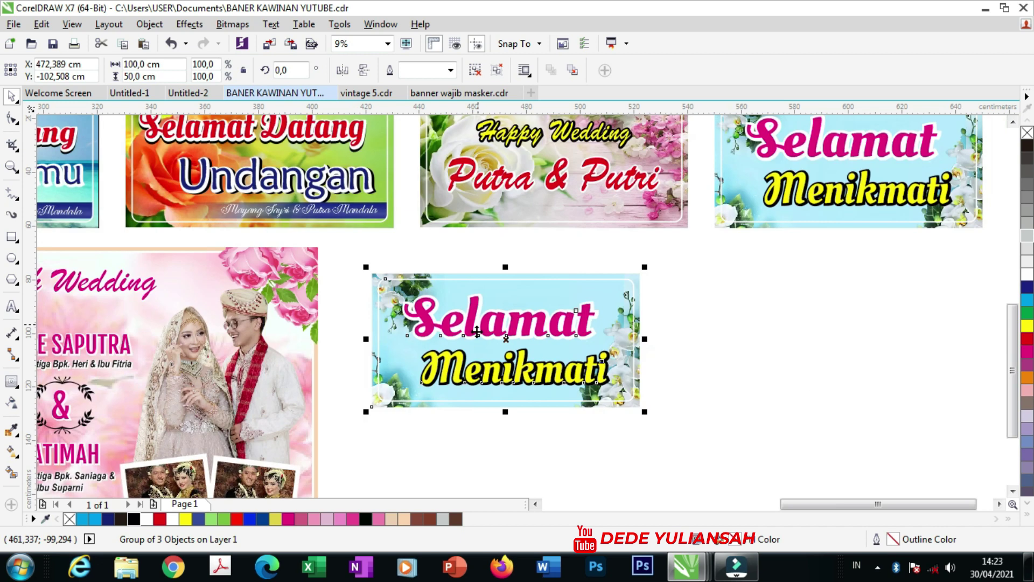
pyautogui.rightClick(477, 331)
pyautogui.click(533, 235)
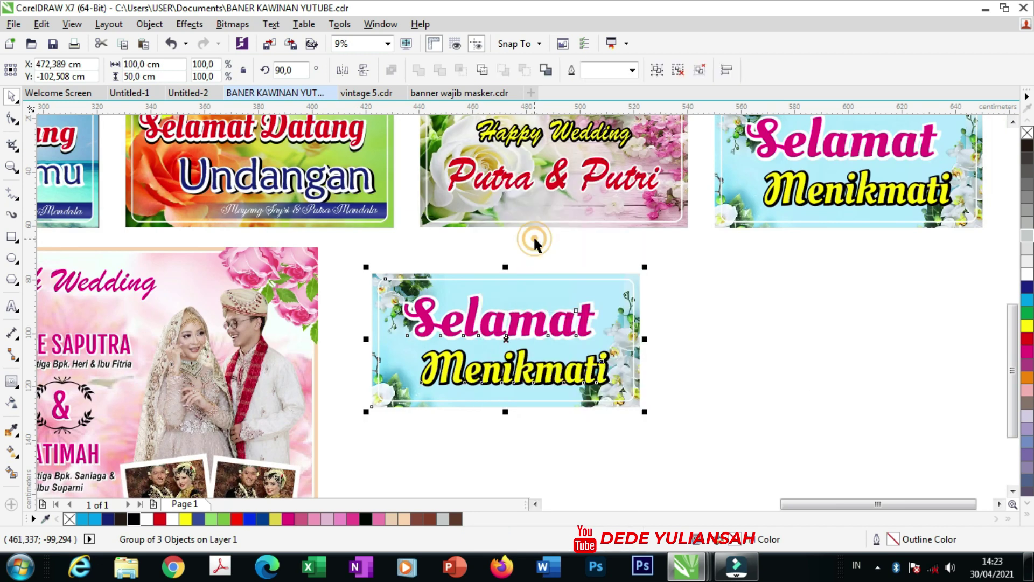
pyautogui.click(703, 297)
pyautogui.moveTo(538, 312); pyautogui.dragTo(815, 317)
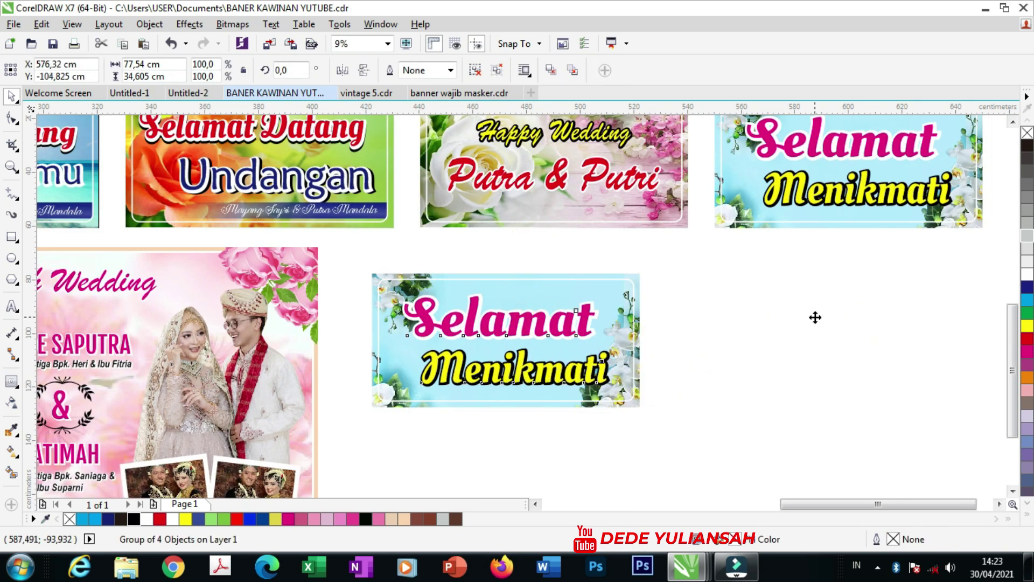
# Move the Selamat Menikmati lettering group up and off the copied banner
pyautogui.click(559, 349)
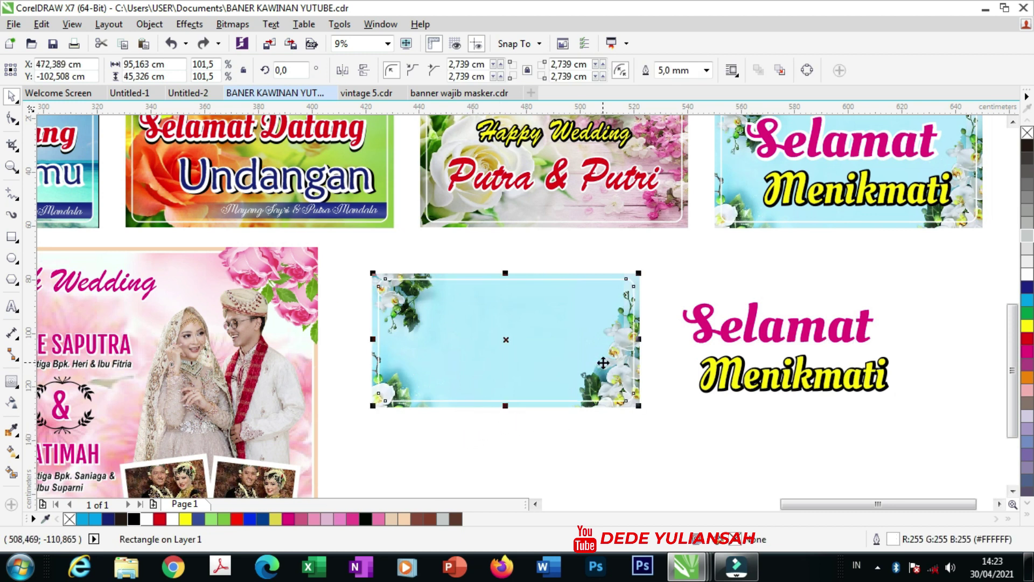
pyautogui.scroll(2, 656, 330)
pyautogui.scroll(-2, 667, 319)
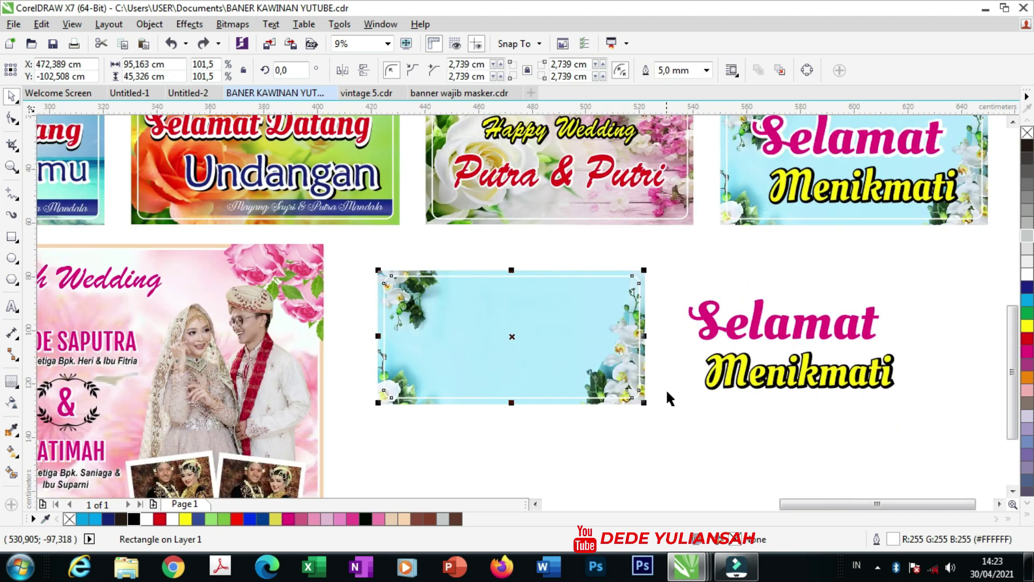
pyautogui.click(672, 398)
pyautogui.click(709, 334)
pyautogui.moveTo(709, 334)
pyautogui.mouseDown()
pyautogui.moveTo(499, 353)
pyautogui.moveTo(709, 286)
pyautogui.mouseUp()
pyautogui.click(709, 285)
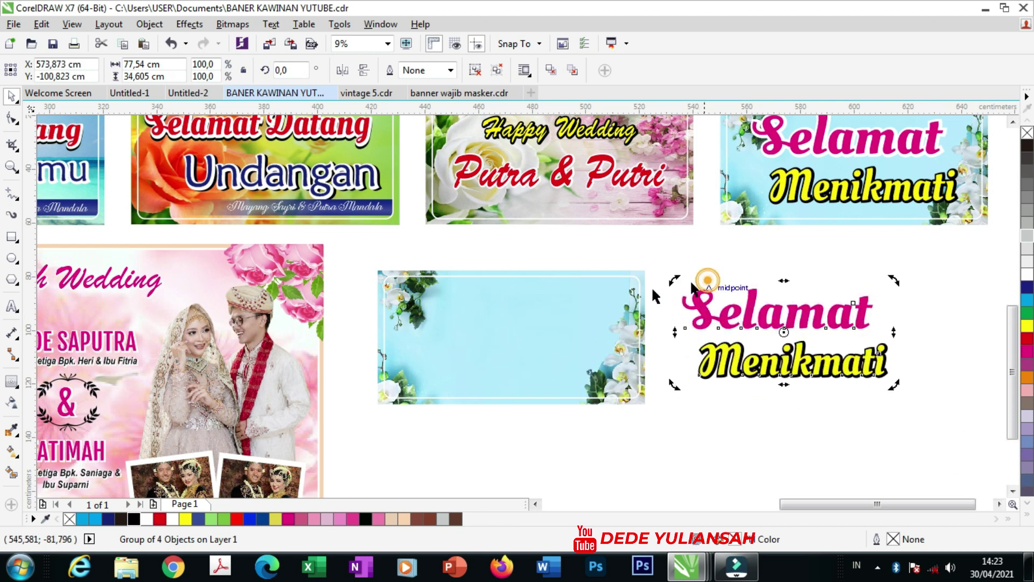
# Add a text object on the empty banner, first typed as 'SUANG', and enlarge it
pyautogui.click(10, 303)
pyautogui.scroll(1, 539, 306)
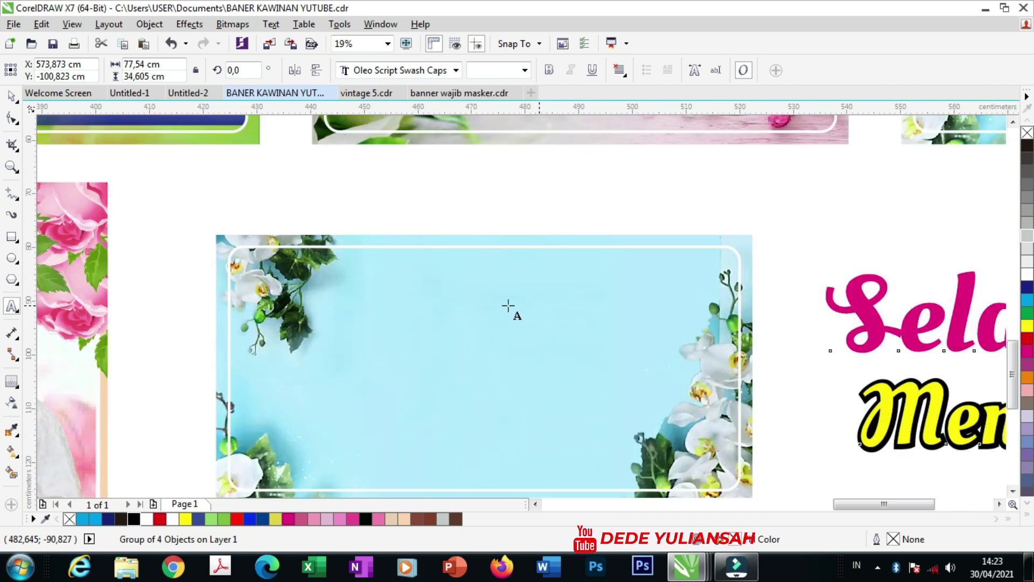
pyautogui.scroll(-1, 407, 305)
pyautogui.click(407, 300)
pyautogui.write('S')
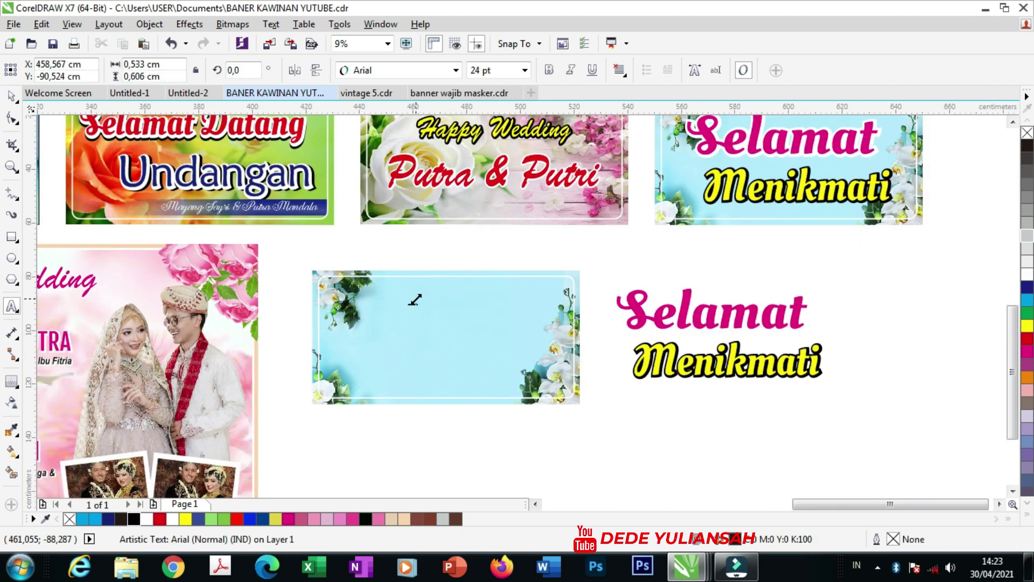
pyautogui.write('UANG')
pyautogui.moveTo(464, 356); pyautogui.dragTo(476, 365)
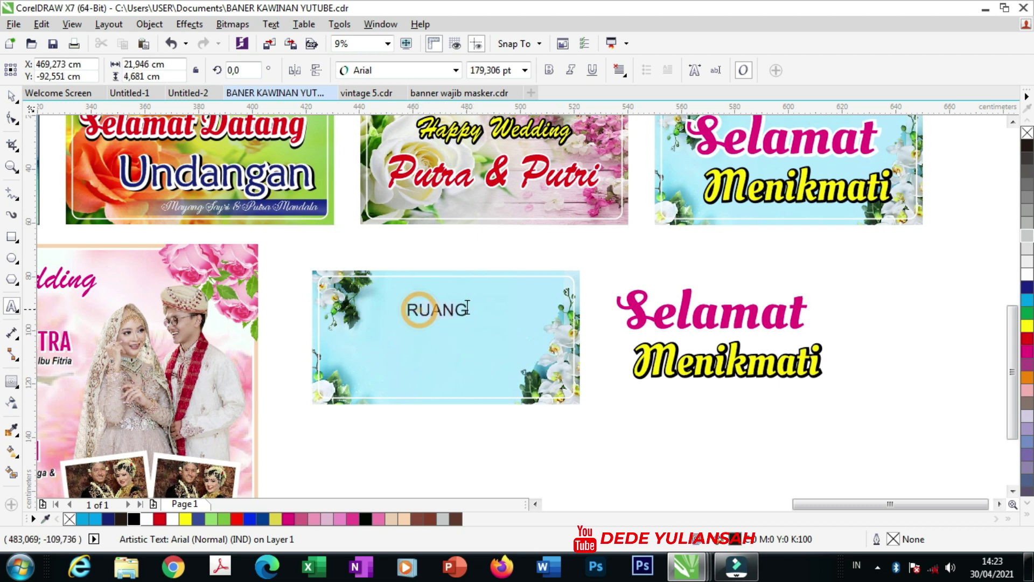
pyautogui.press('capslock')
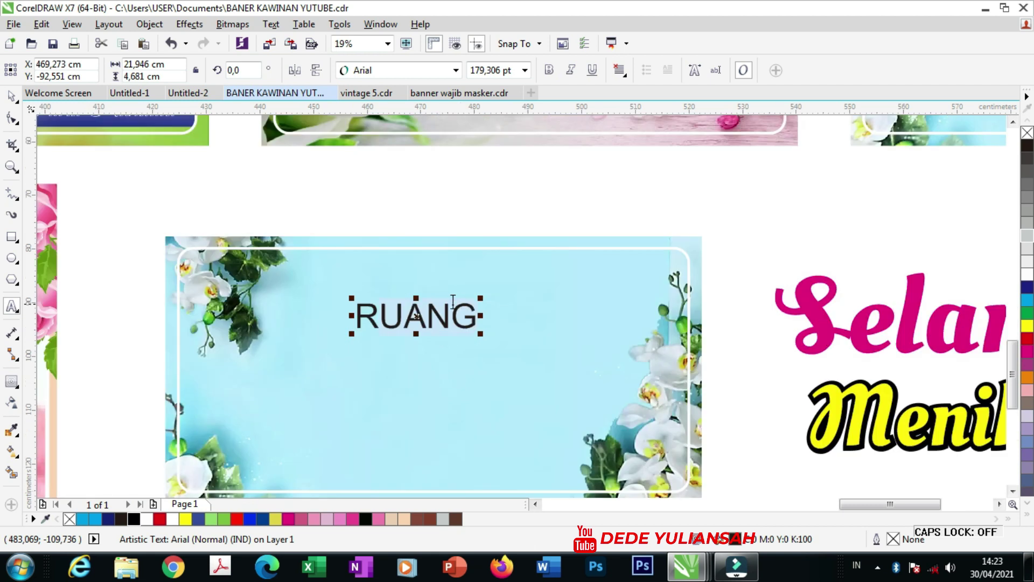
pyautogui.click(12, 96)
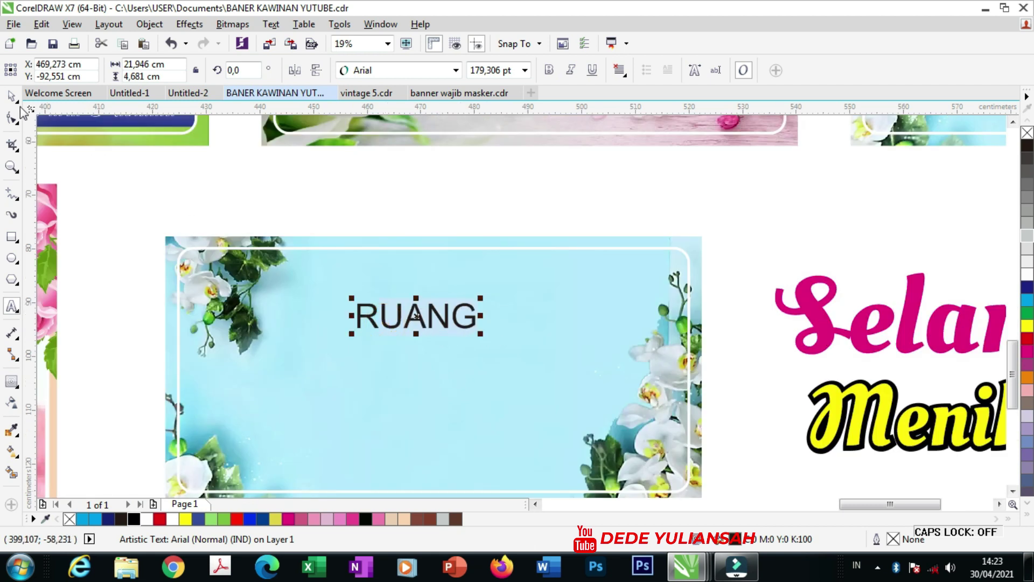
# Correct the text to 'Ruang' and 'Makan' on two lines, then break them into separate objects
pyautogui.doubleClick(381, 318)
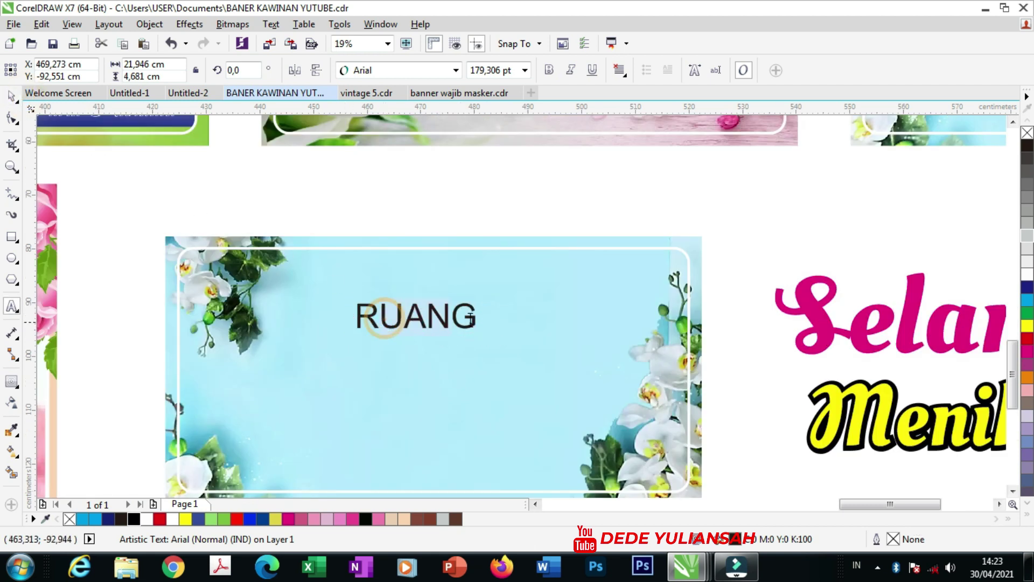
pyautogui.press('capslock')
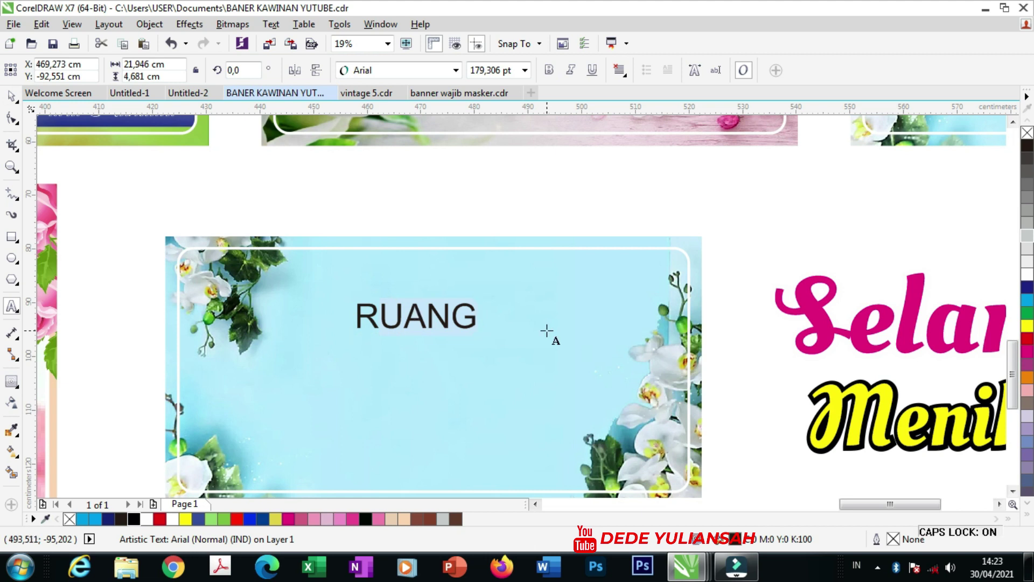
pyautogui.press('BackSpace')
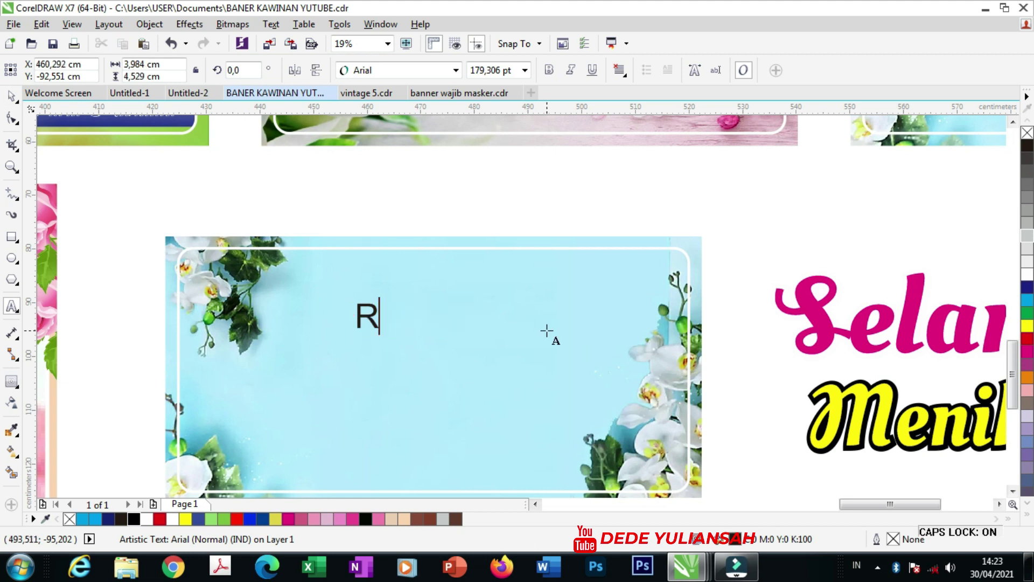
pyautogui.press('capslock')
pyautogui.write('uang ')
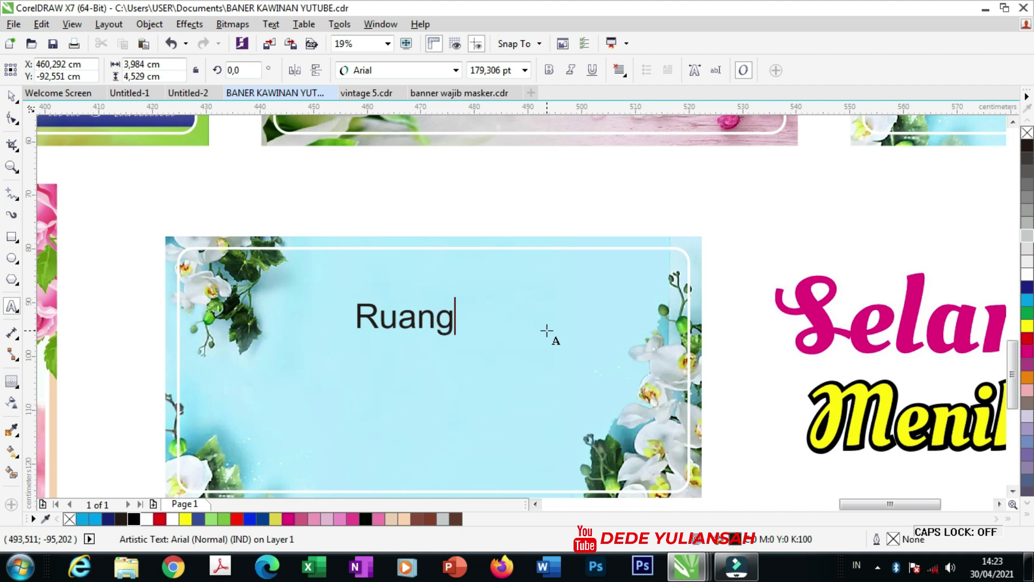
pyautogui.write('Ma')
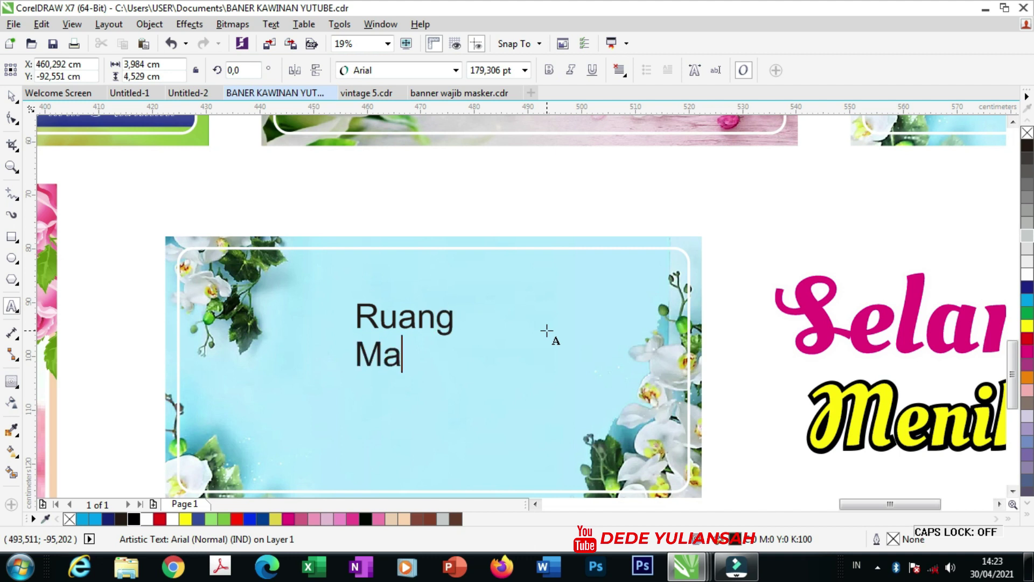
pyautogui.write('kan')
pyautogui.click(13, 97)
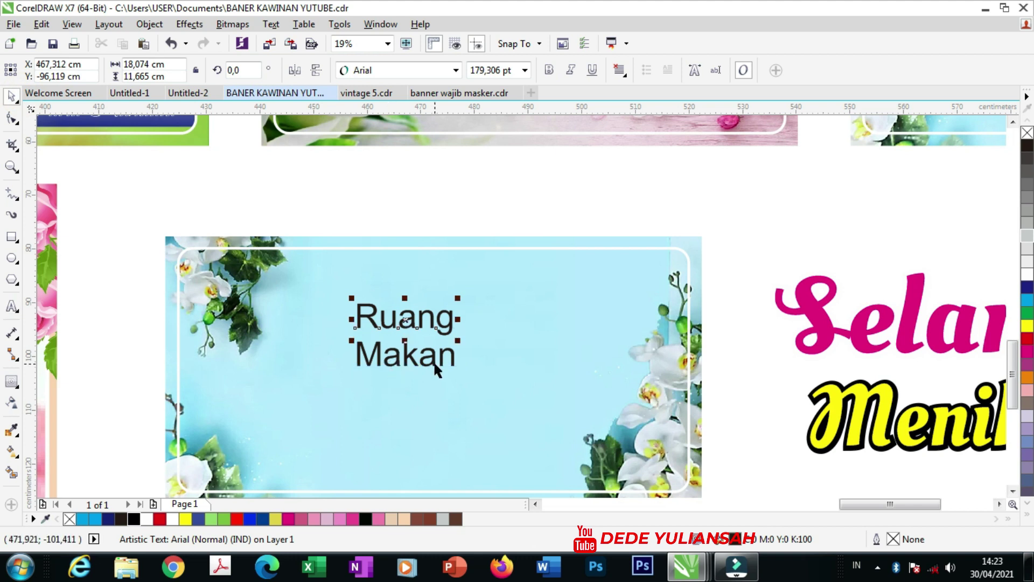
pyautogui.hotkey('ctrl', 'k')
pyautogui.press('Down')
pyautogui.press('Down')
pyautogui.press('Down')
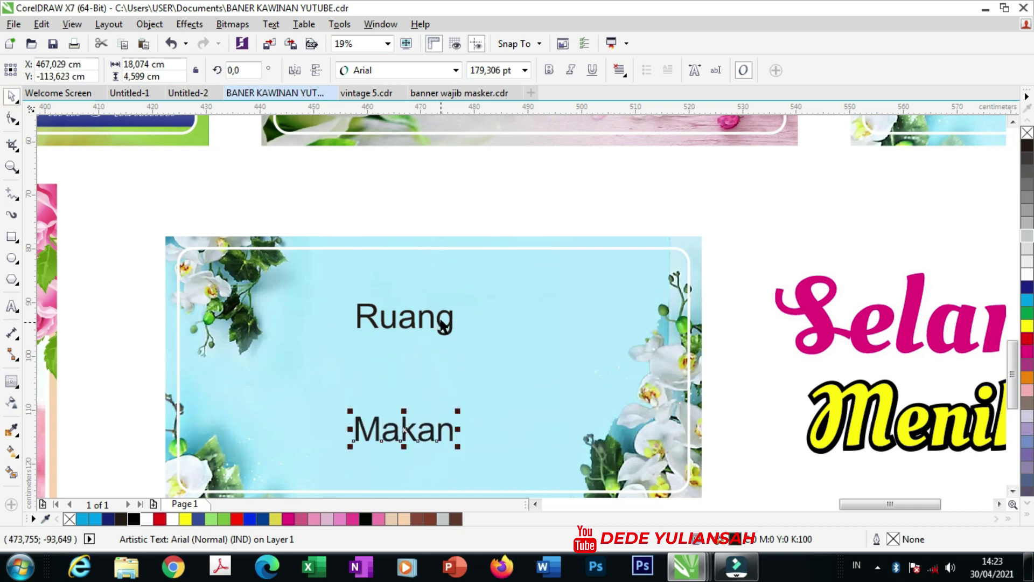
# Set Ruang in Oleo Script Swash Caps, enlarge it about threefold and move it up-left
pyautogui.click(446, 333)
pyautogui.click(395, 68)
pyautogui.click(399, 107)
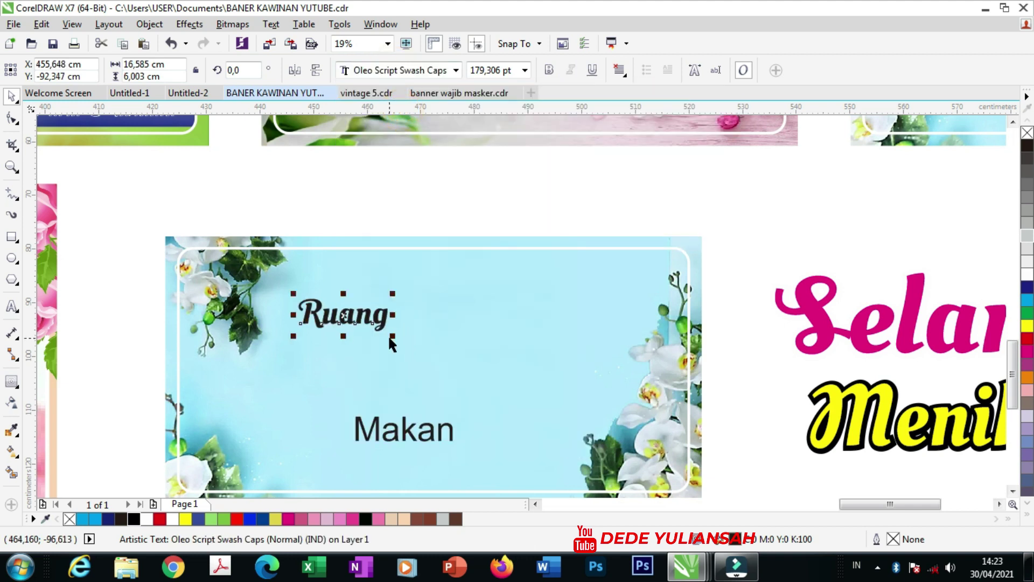
pyautogui.moveTo(393, 339); pyautogui.dragTo(562, 400)
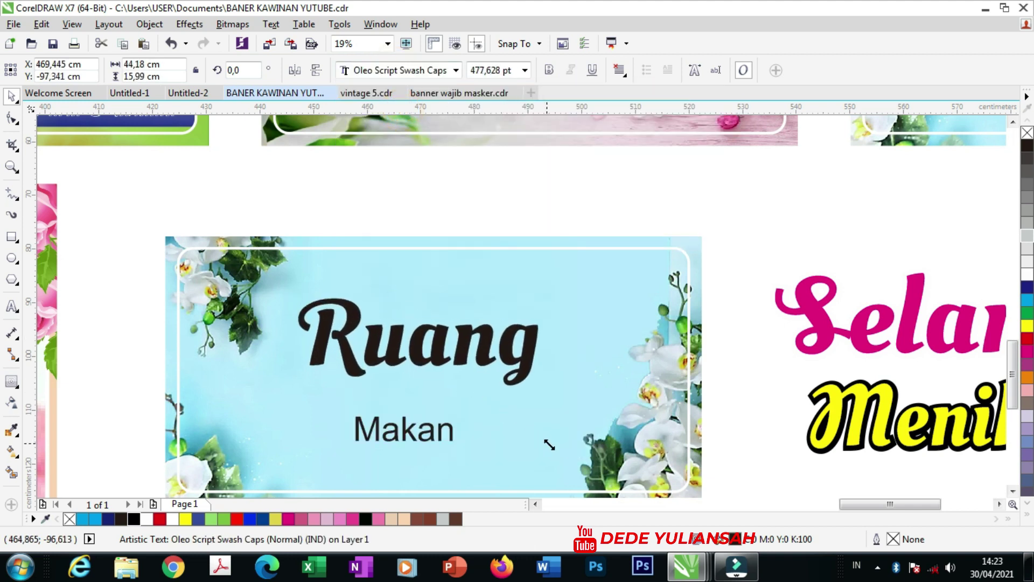
pyautogui.moveTo(562, 400)
pyautogui.mouseDown()
pyautogui.moveTo(552, 367)
pyautogui.moveTo(562, 376)
pyautogui.mouseUp()
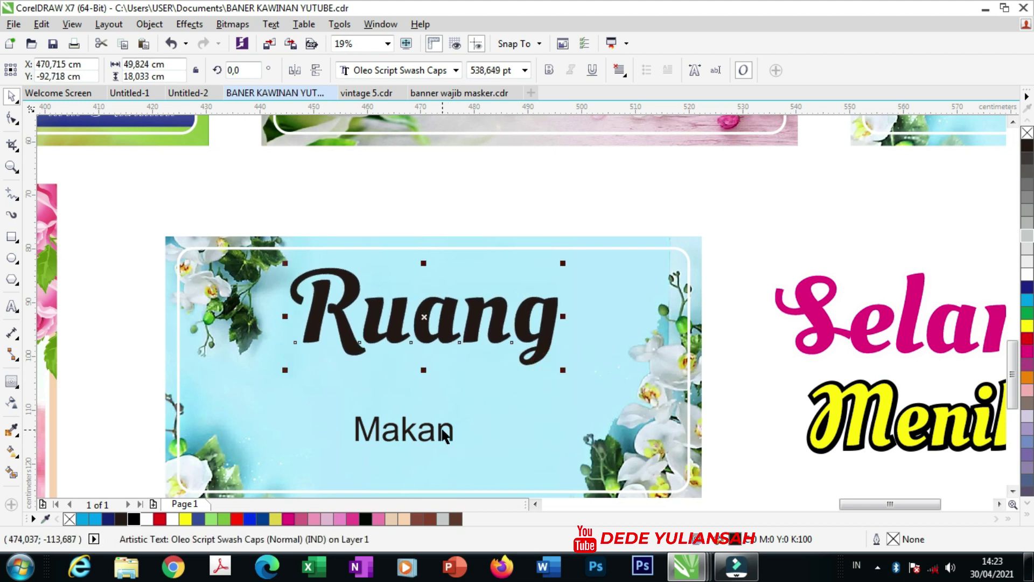
# Set Makan in Oleo Script Swash Caps, enlarge it and place it beneath Ruang
pyautogui.click(440, 426)
pyautogui.click(455, 70)
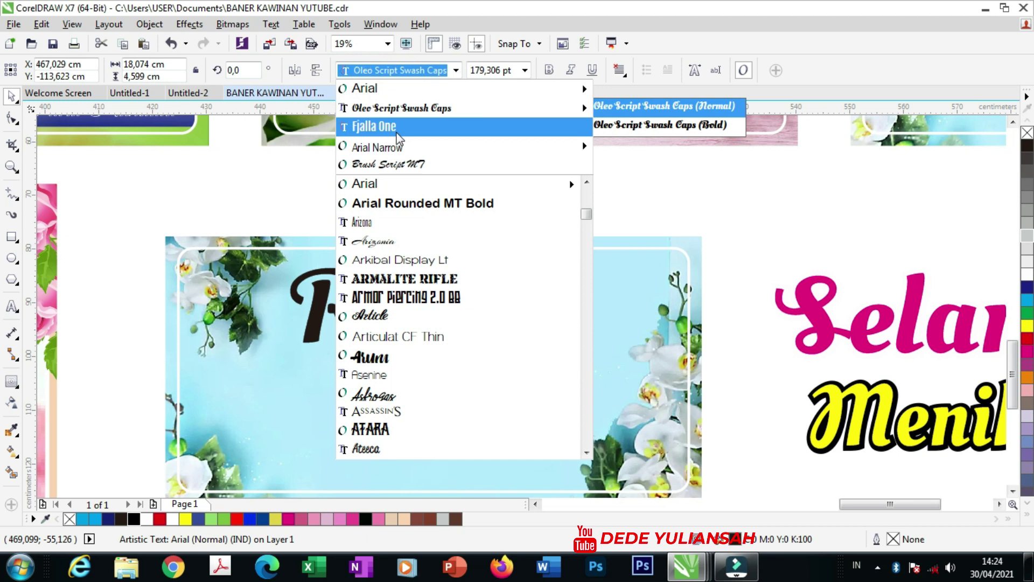
pyautogui.click(396, 129)
pyautogui.click(431, 71)
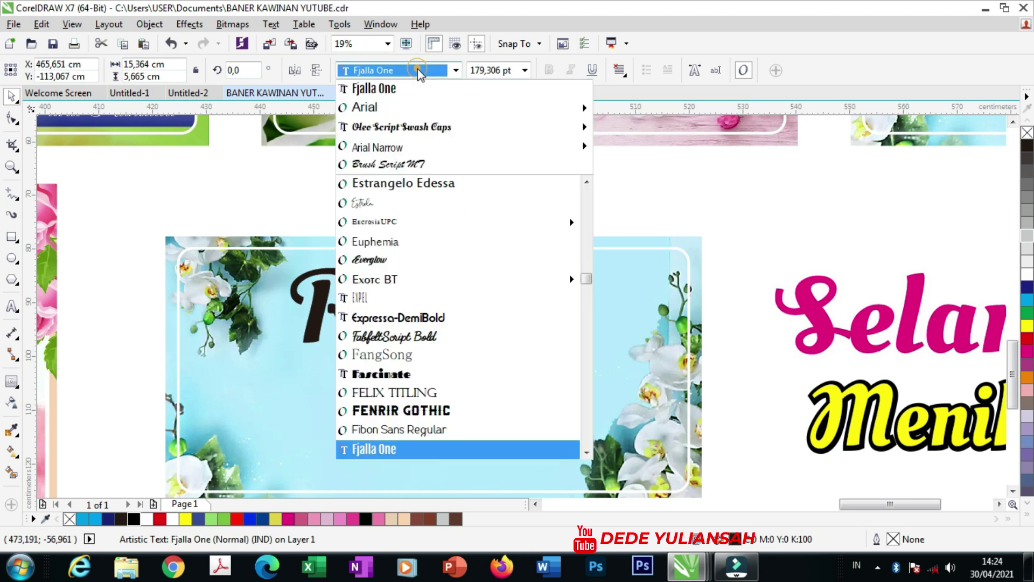
pyautogui.click(421, 129)
pyautogui.moveTo(462, 409); pyautogui.dragTo(639, 333)
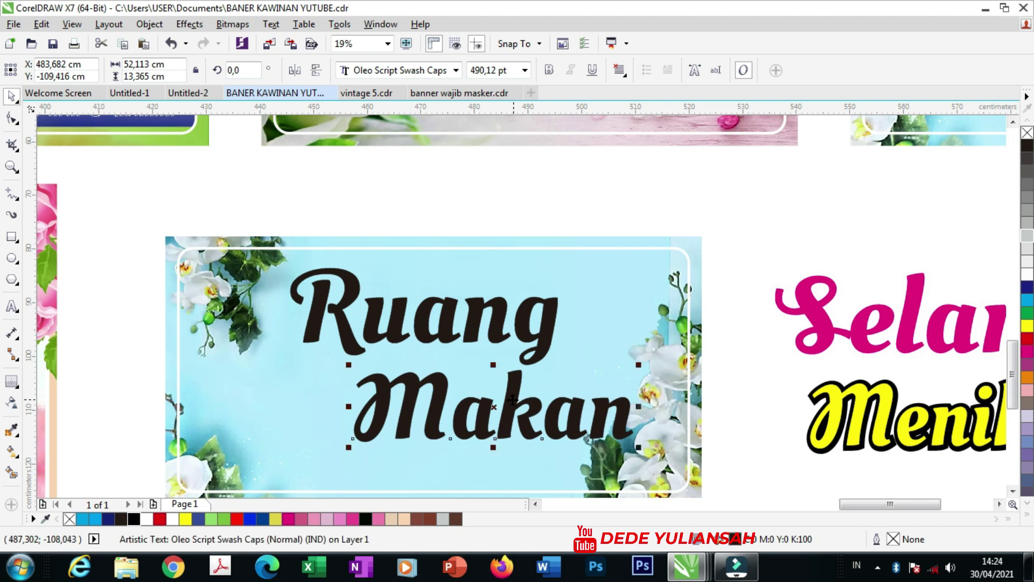
pyautogui.moveTo(526, 399); pyautogui.dragTo(461, 412)
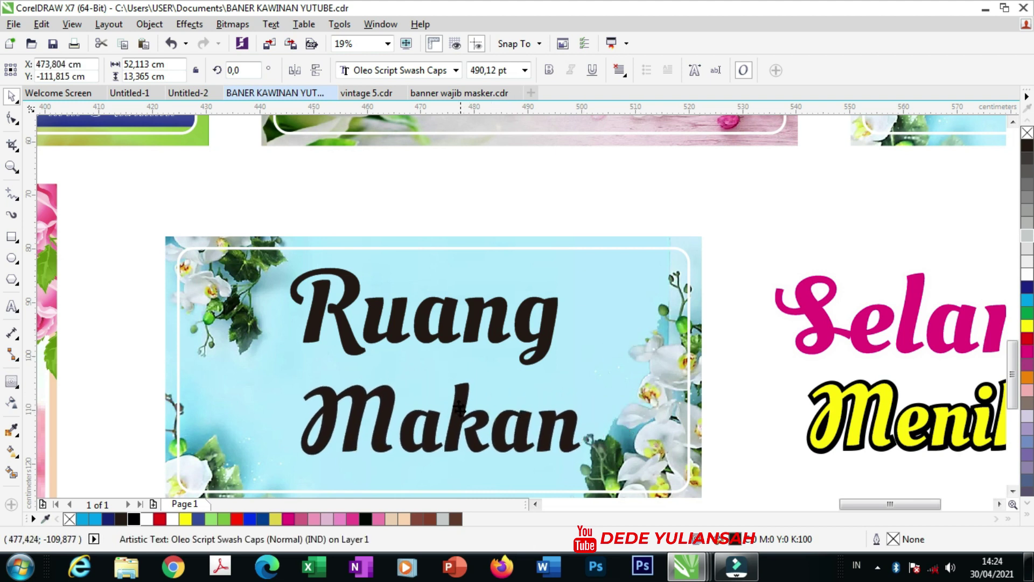
pyautogui.moveTo(446, 326); pyautogui.dragTo(440, 337)
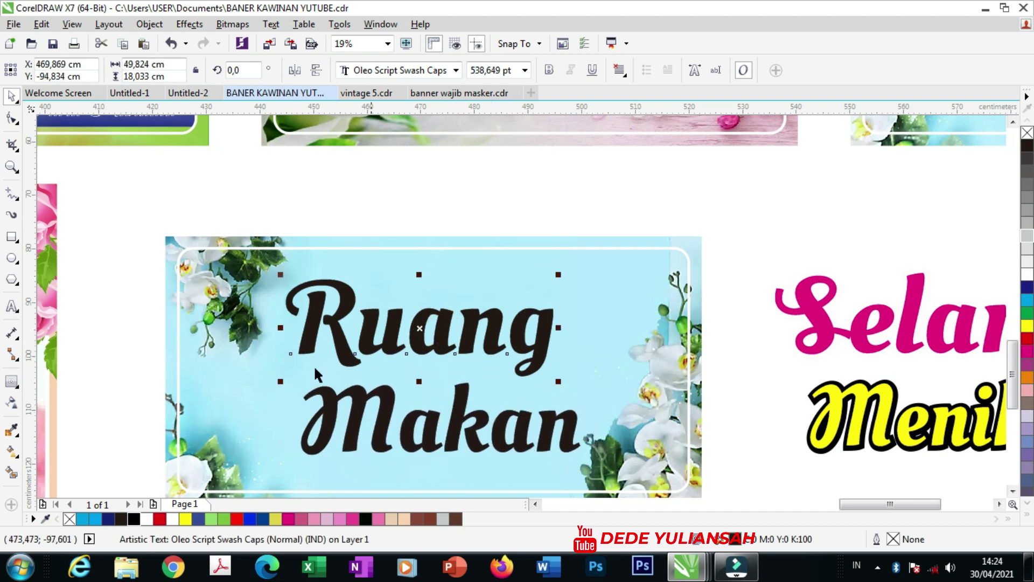
# Sample the magenta from Selamat with the Color Eyedropper and fill Ruang with it
pyautogui.click(12, 437)
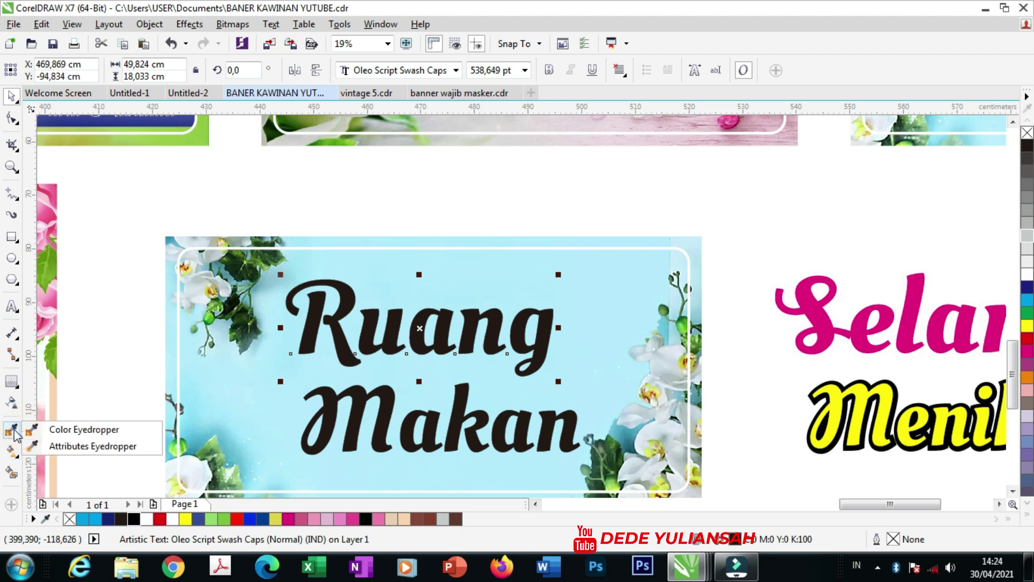
pyautogui.click(49, 424)
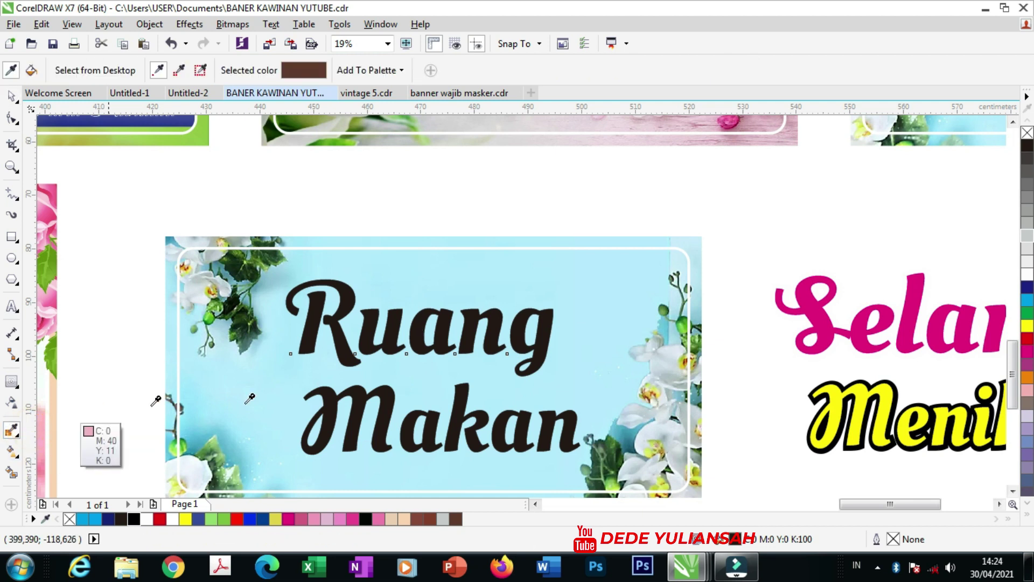
pyautogui.click(823, 304)
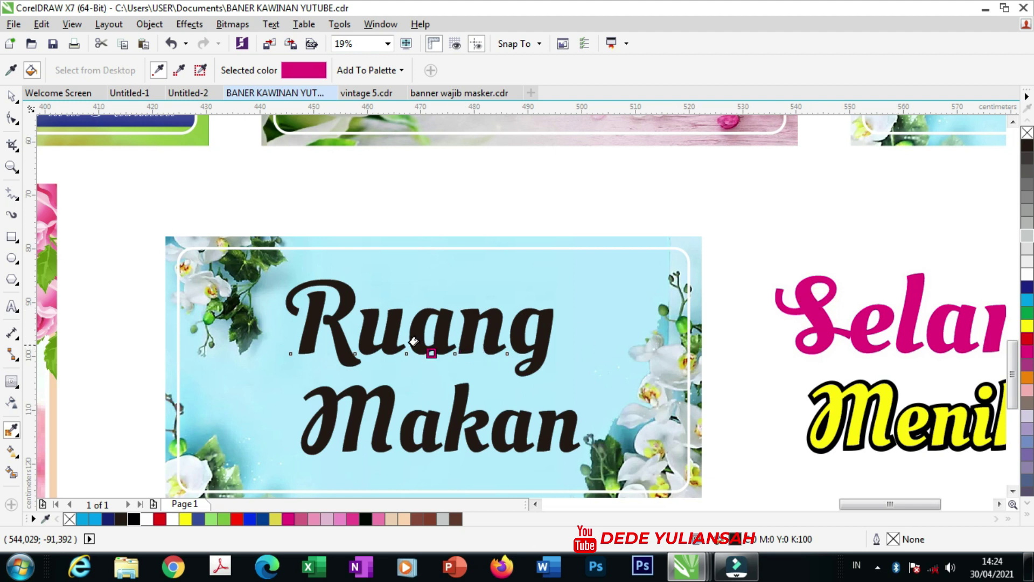
pyautogui.scroll(2, 406, 341)
pyautogui.click(423, 341)
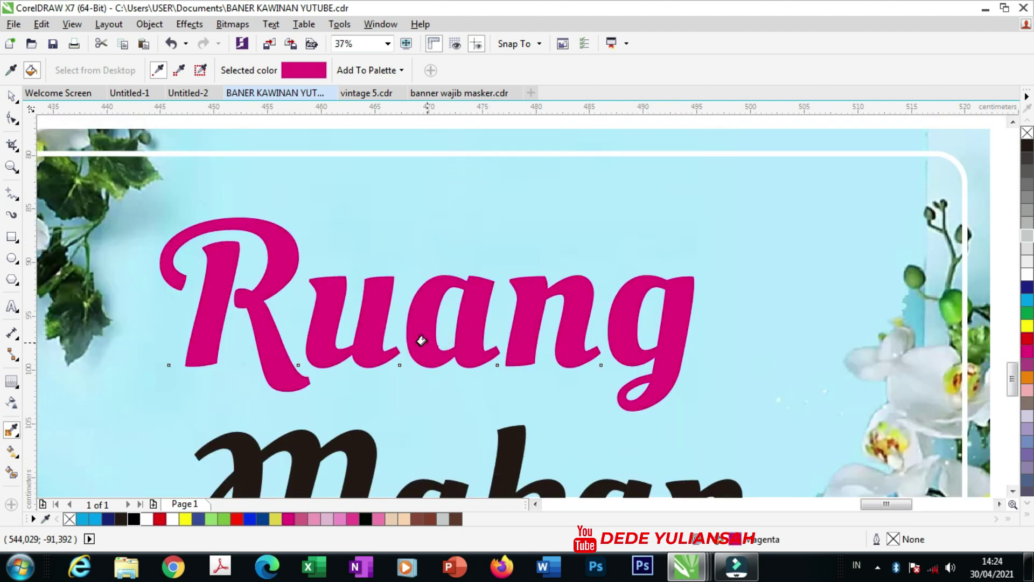
pyautogui.scroll(-2, 429, 331)
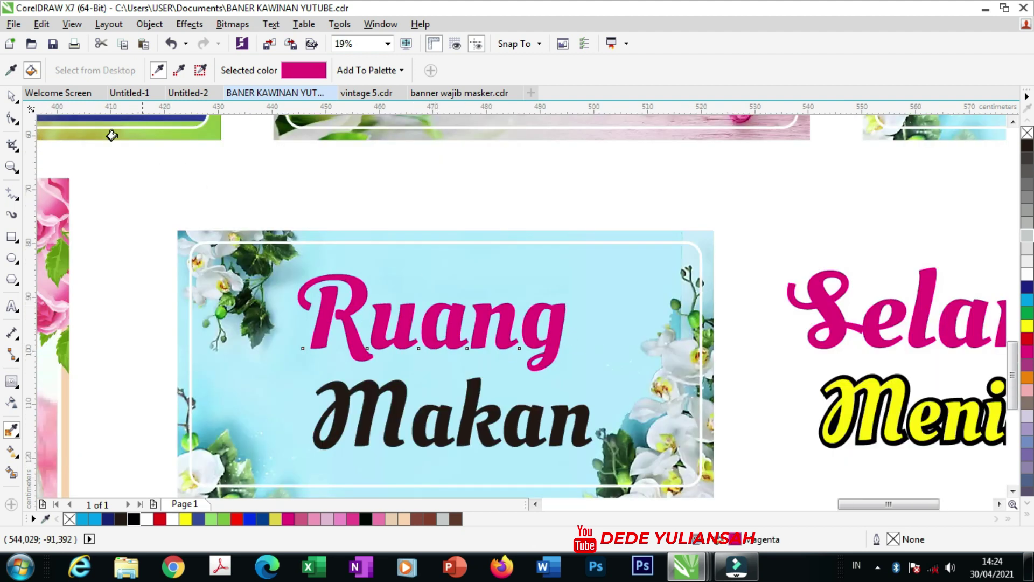
# Sample the yellow from Meni and fill Makan with it
pyautogui.click(10, 70)
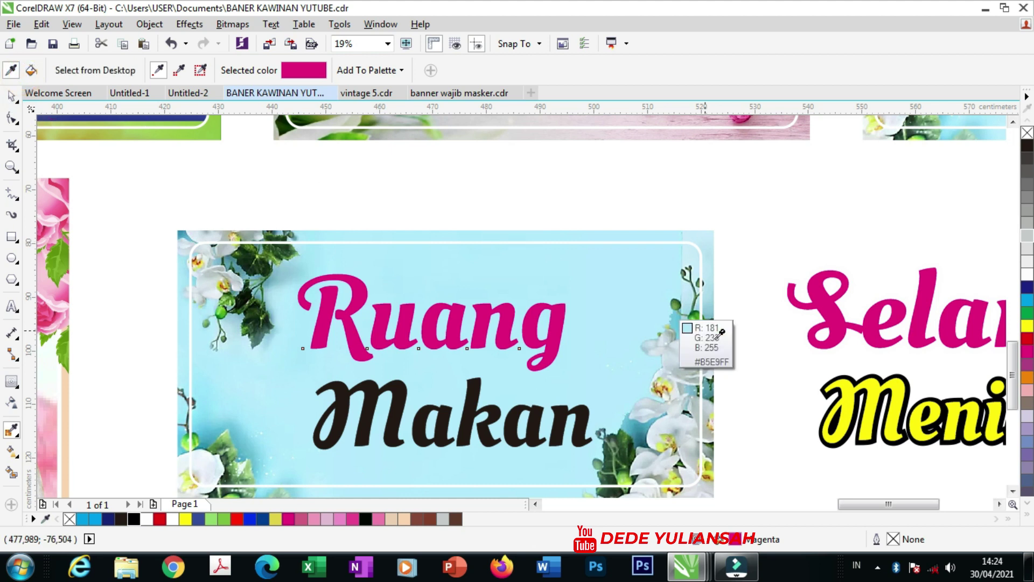
pyautogui.click(852, 389)
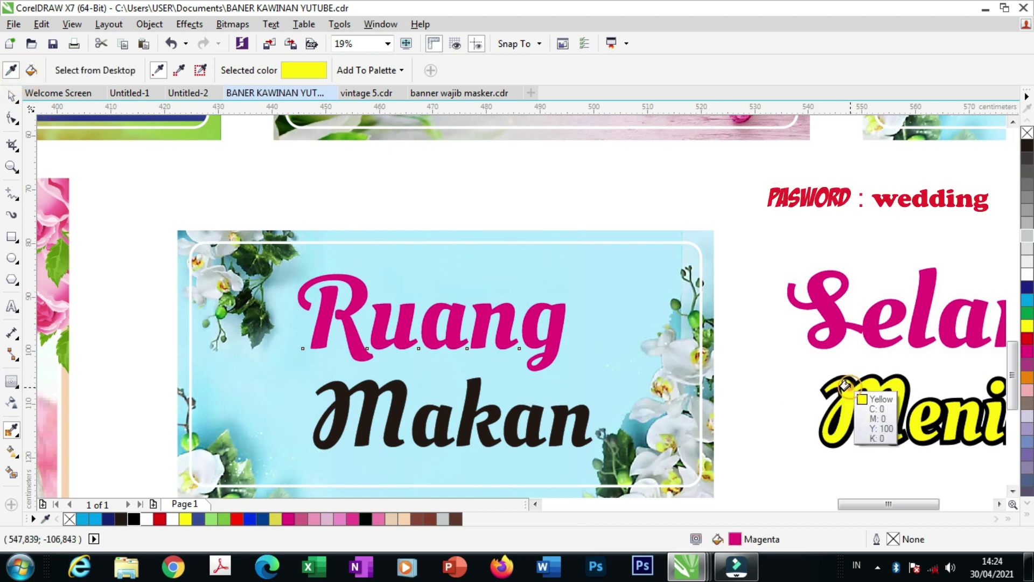
pyautogui.scroll(1, 339, 405)
pyautogui.scroll(1, 341, 404)
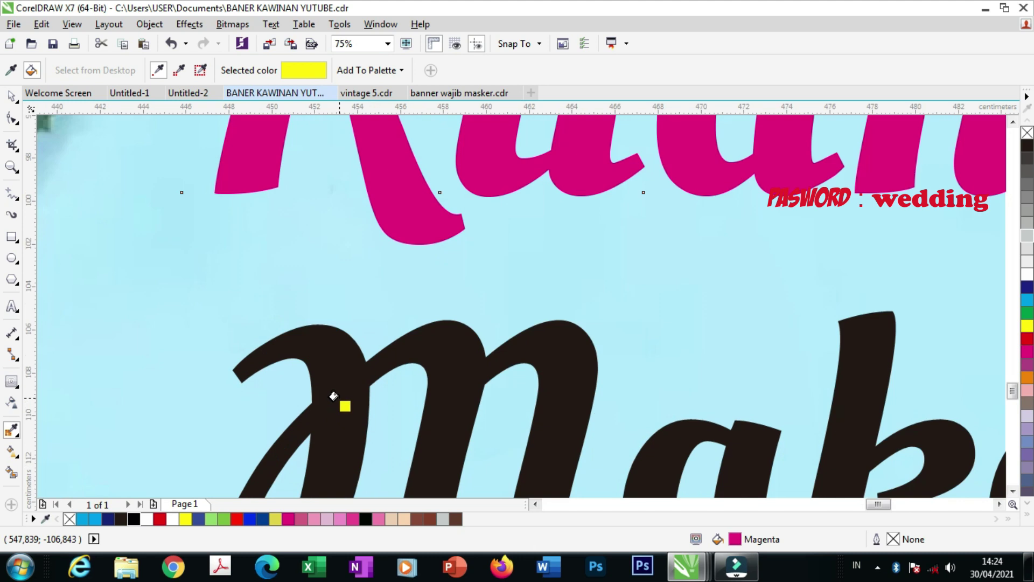
pyautogui.click(334, 398)
pyautogui.scroll(-2, 333, 396)
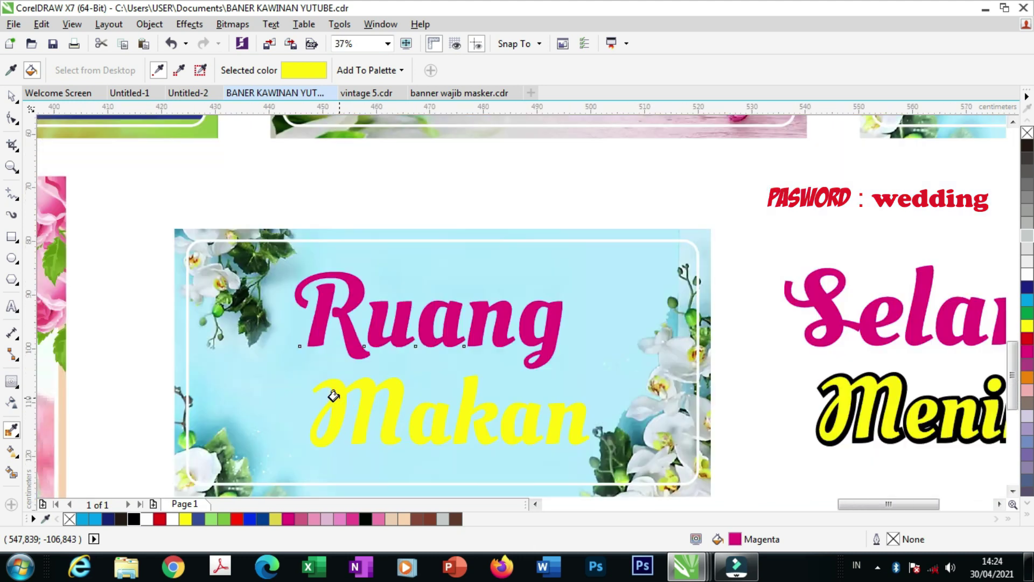
pyautogui.click(12, 95)
pyautogui.scroll(1, 339, 349)
pyautogui.scroll(1, 339, 349)
# Add a widened white outside contour around Ruang
pyautogui.scroll(-1, 339, 349)
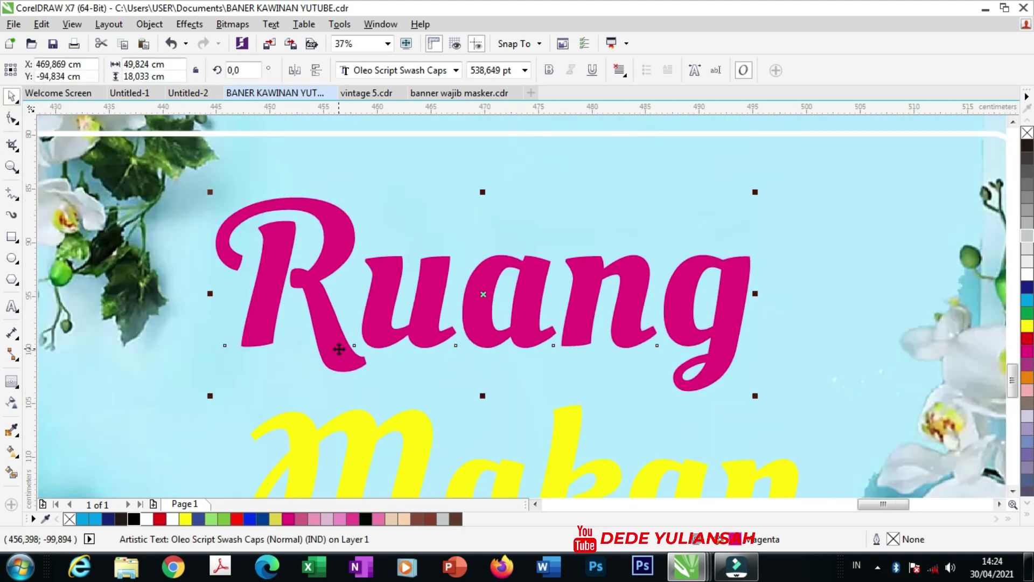
pyautogui.click(12, 381)
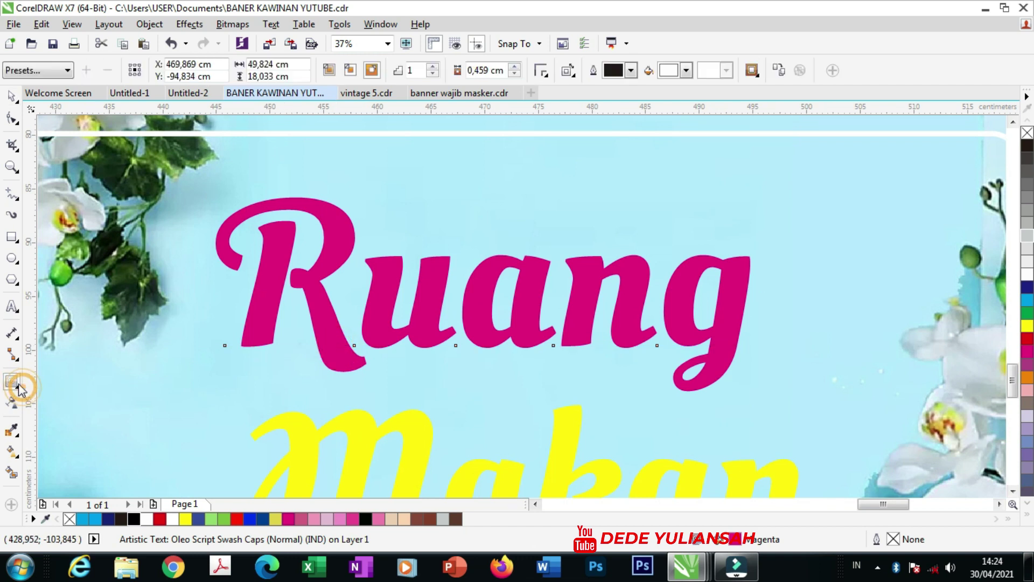
pyautogui.click(689, 72)
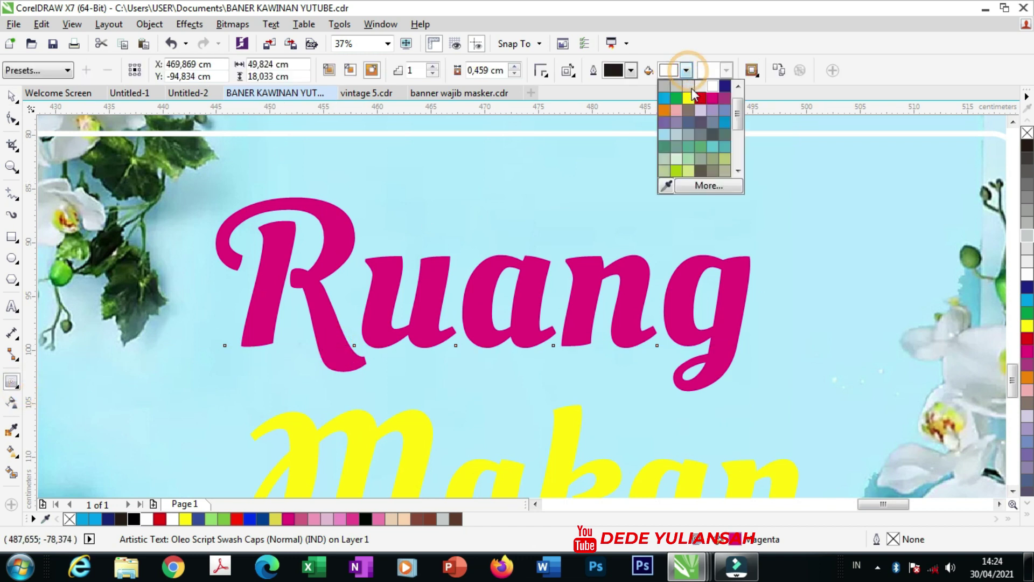
pyautogui.click(716, 83)
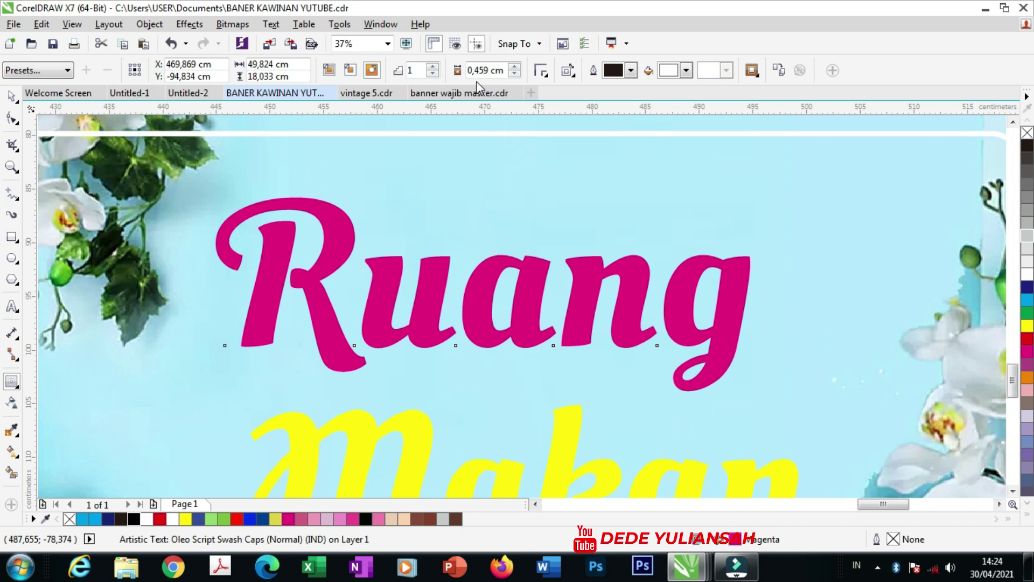
pyautogui.click(372, 70)
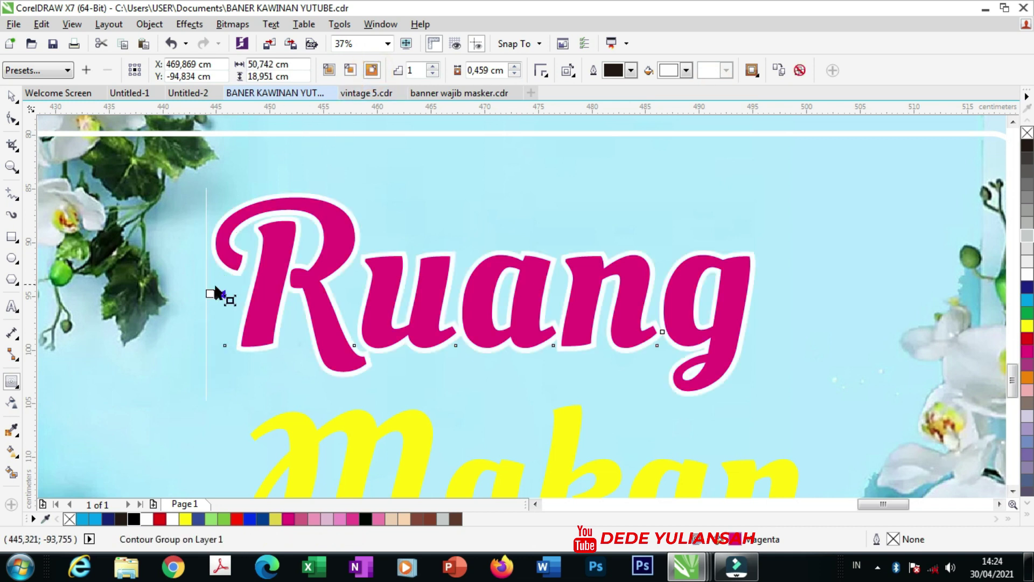
pyautogui.scroll(2, 216, 294)
pyautogui.moveTo(215, 295); pyautogui.dragTo(207, 296)
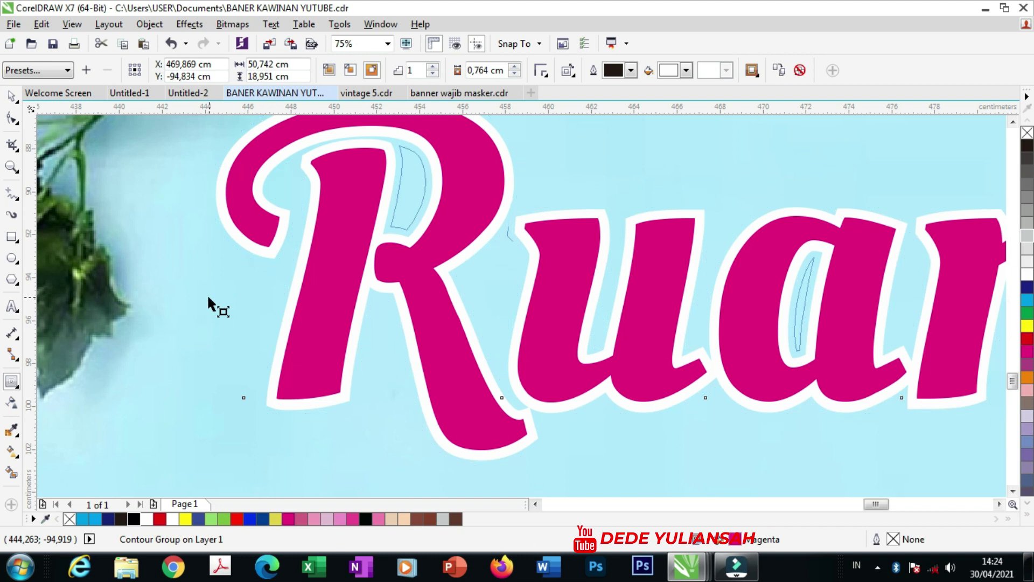
# Break the contour group apart so the white outline is separate from the Ruang text
pyautogui.click(10, 96)
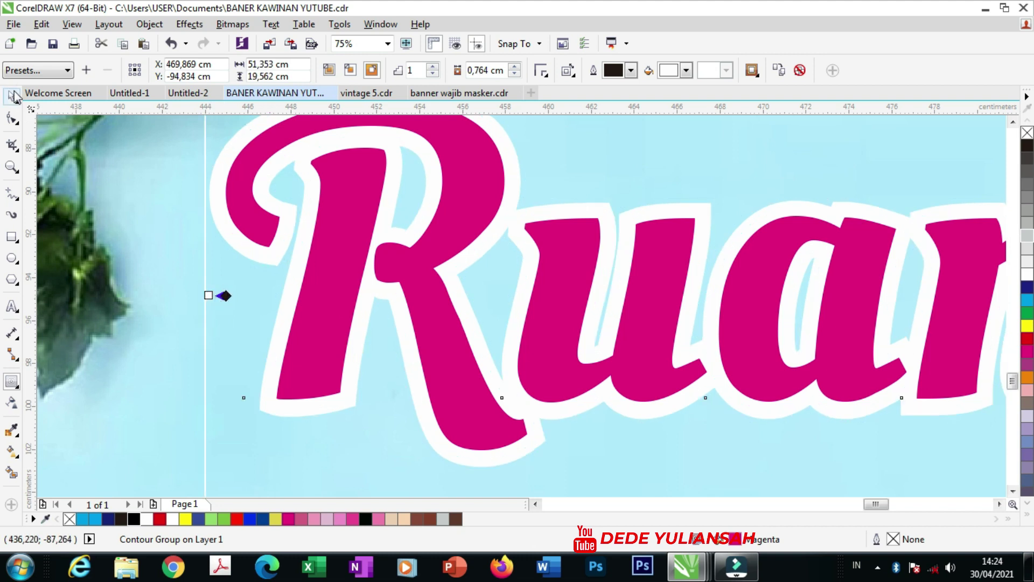
pyautogui.click(350, 462)
pyautogui.click(328, 406)
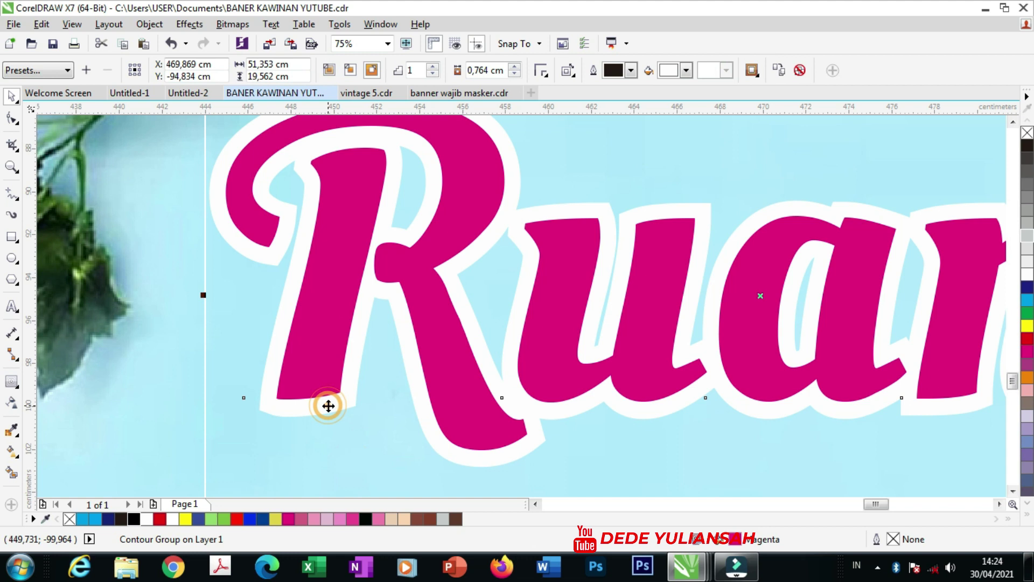
pyautogui.rightClick(328, 406)
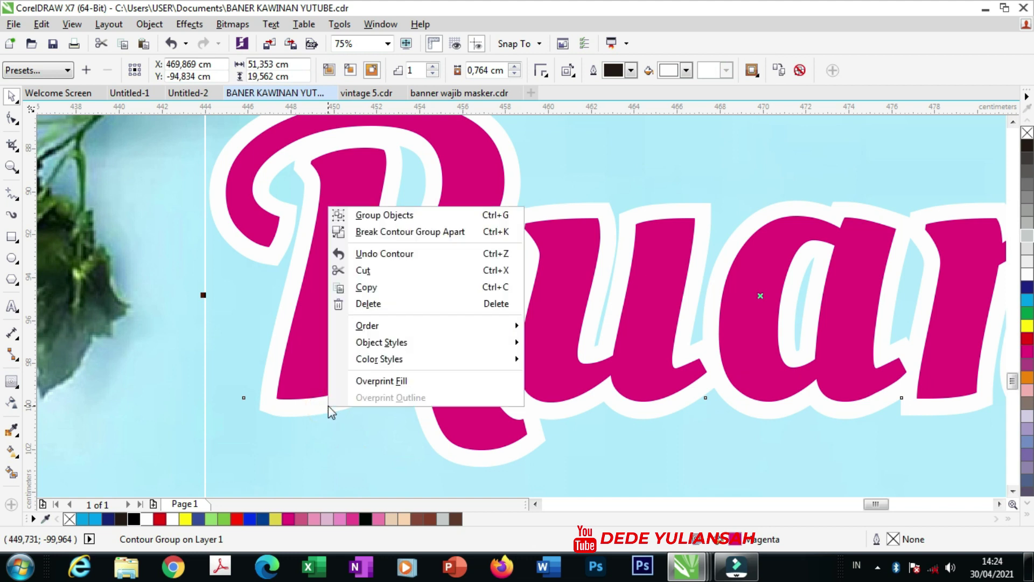
pyautogui.click(370, 232)
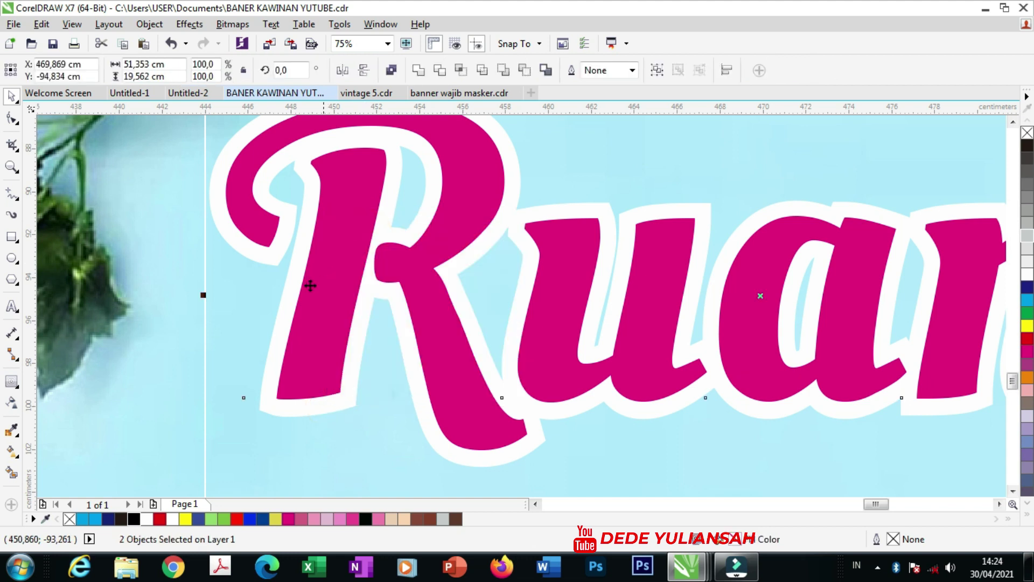
# Offset an outline copy down-right of Ruang and fill it black as a shadow
pyautogui.moveTo(268, 304); pyautogui.dragTo(210, 331)
pyautogui.hotkey('ctrl', 'z')
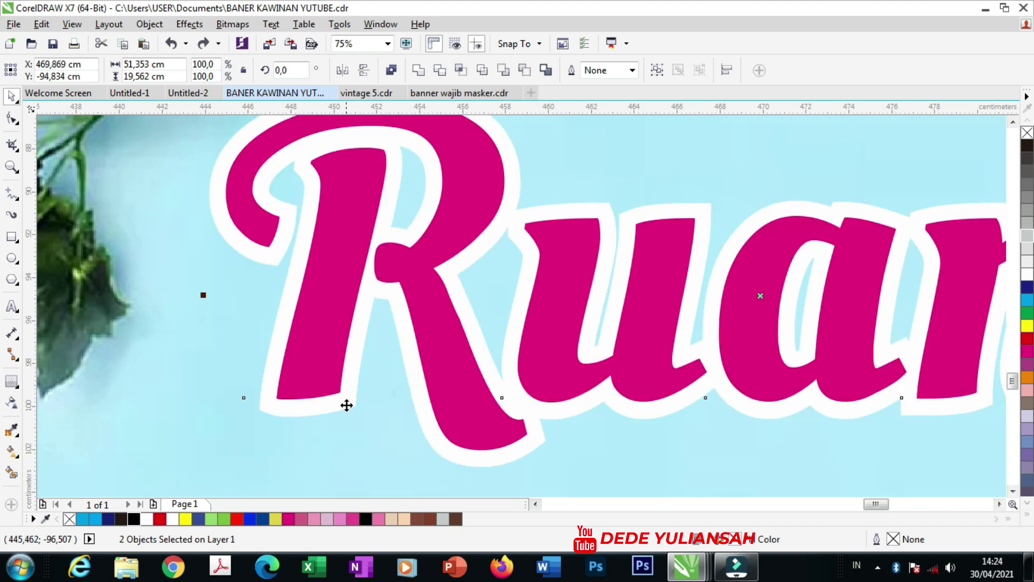
pyautogui.click(332, 417)
pyautogui.moveTo(327, 405); pyautogui.dragTo(283, 439)
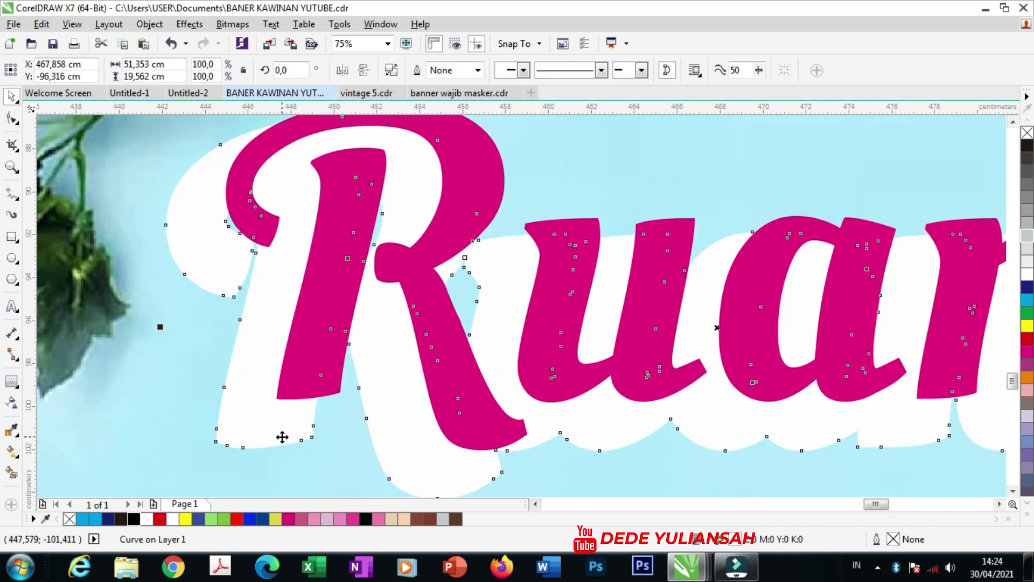
pyautogui.hotkey('ctrl', 'z')
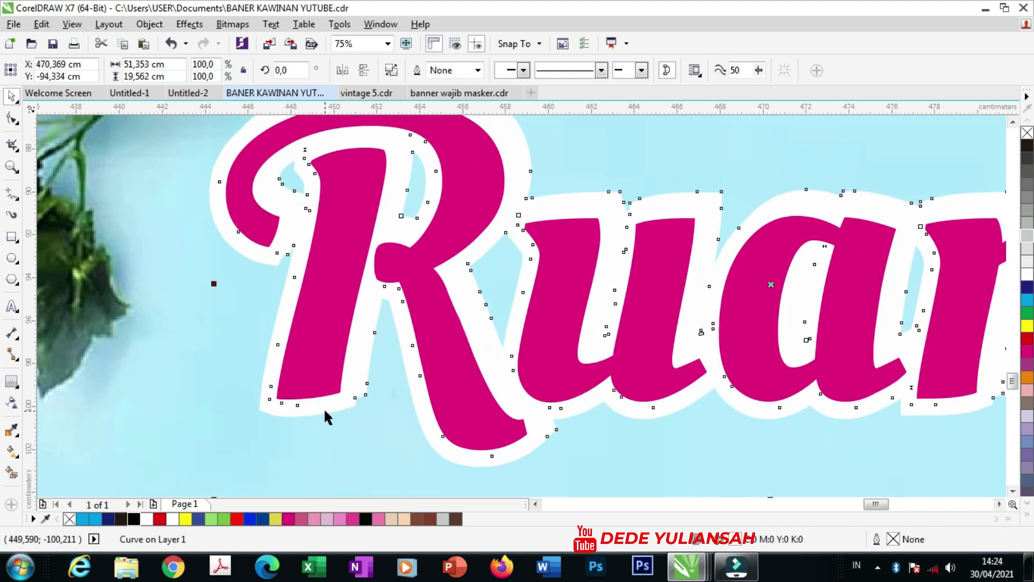
pyautogui.moveTo(358, 389); pyautogui.dragTo(397, 398)
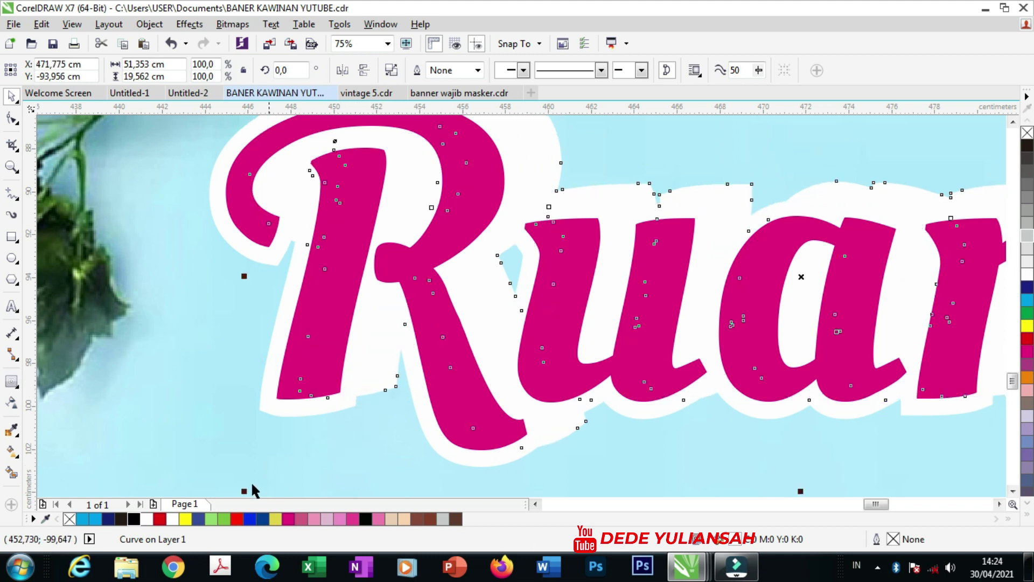
pyautogui.click(138, 519)
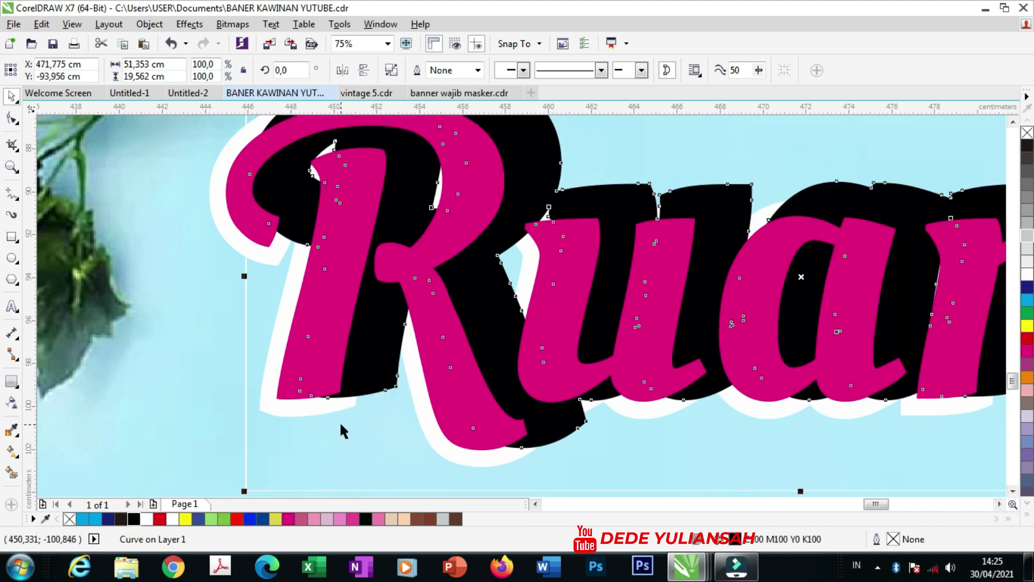
pyautogui.click(284, 399)
# Make the contour directly behind the Ruang letters white and adjust its selection with the shadow
pyautogui.click(266, 408)
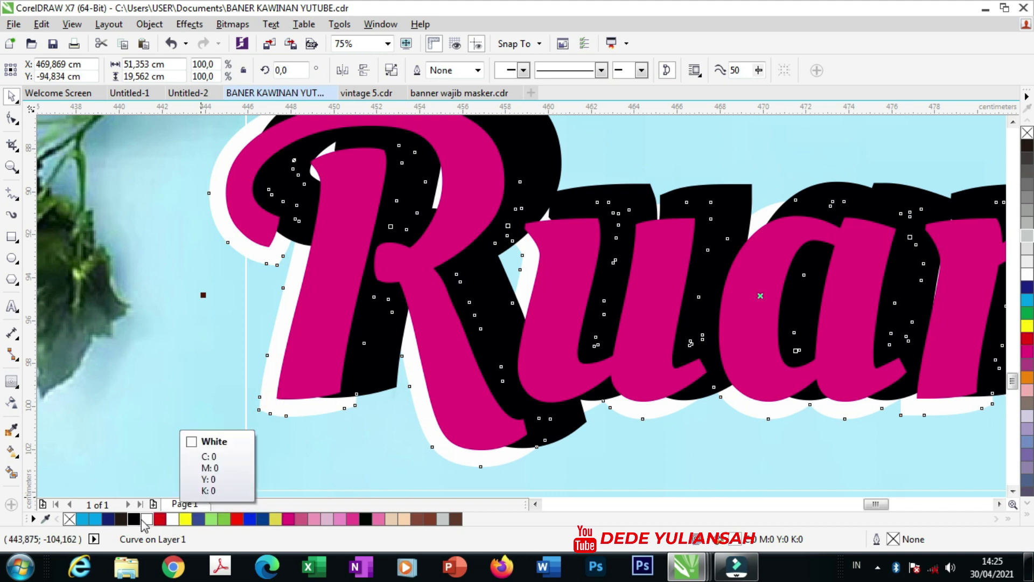
pyautogui.click(122, 519)
pyautogui.click(187, 448)
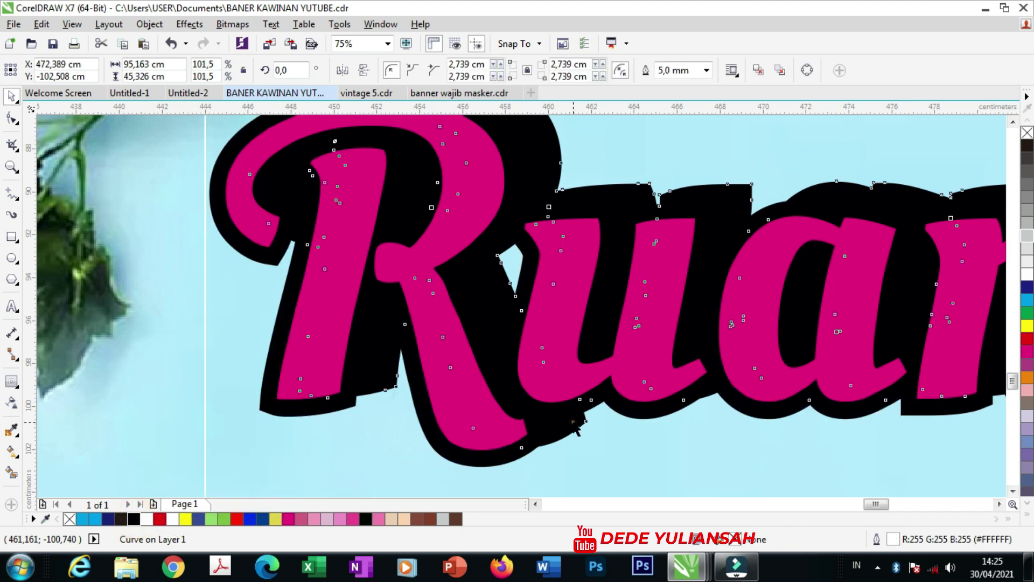
pyautogui.click(576, 427)
pyautogui.click(173, 520)
pyautogui.click(402, 450)
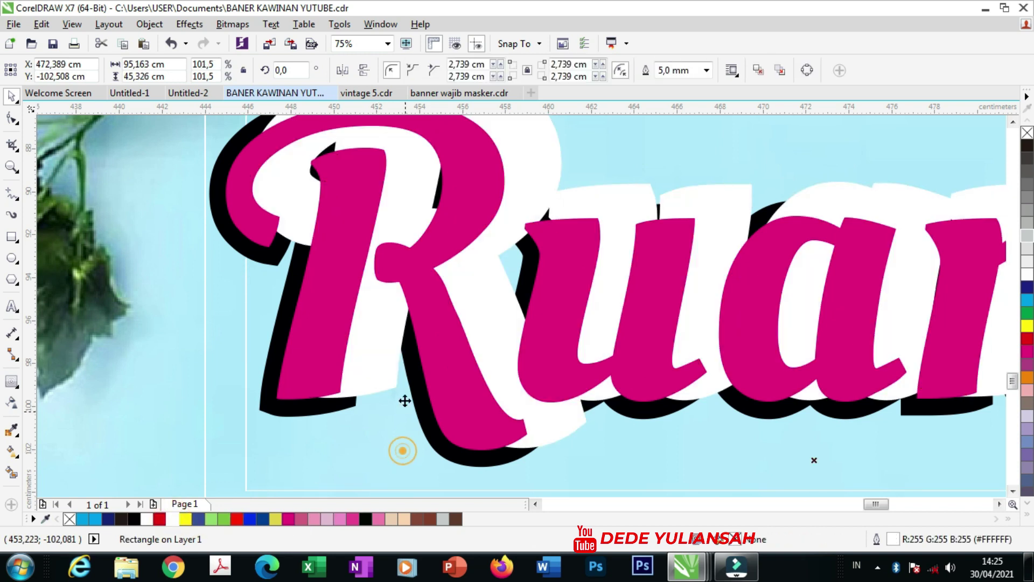
pyautogui.click(381, 362)
pyautogui.keyDown('shift'); pyautogui.click(286, 386); pyautogui.keyUp('shift')
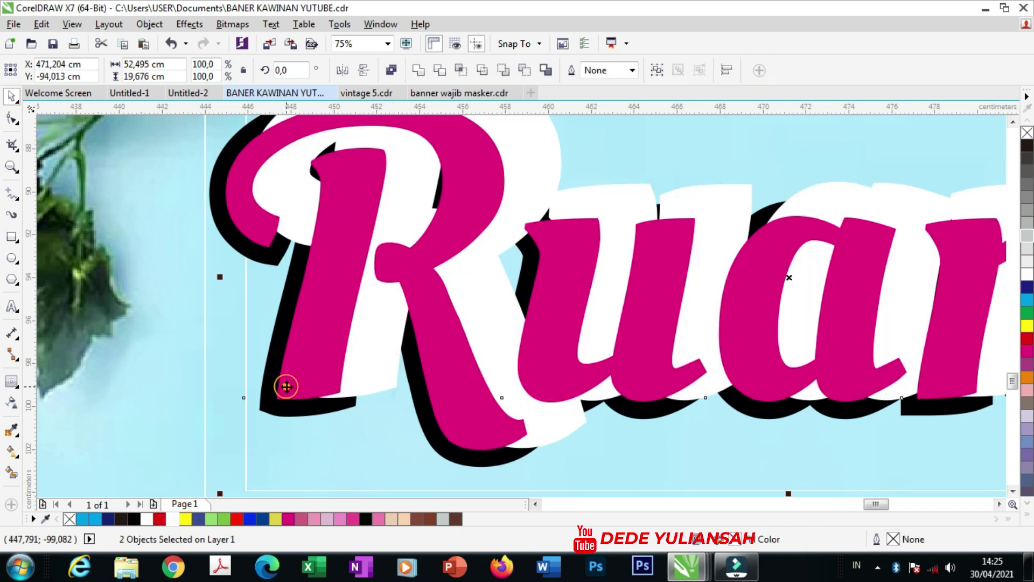
pyautogui.hotkey('ctrl', 'z')
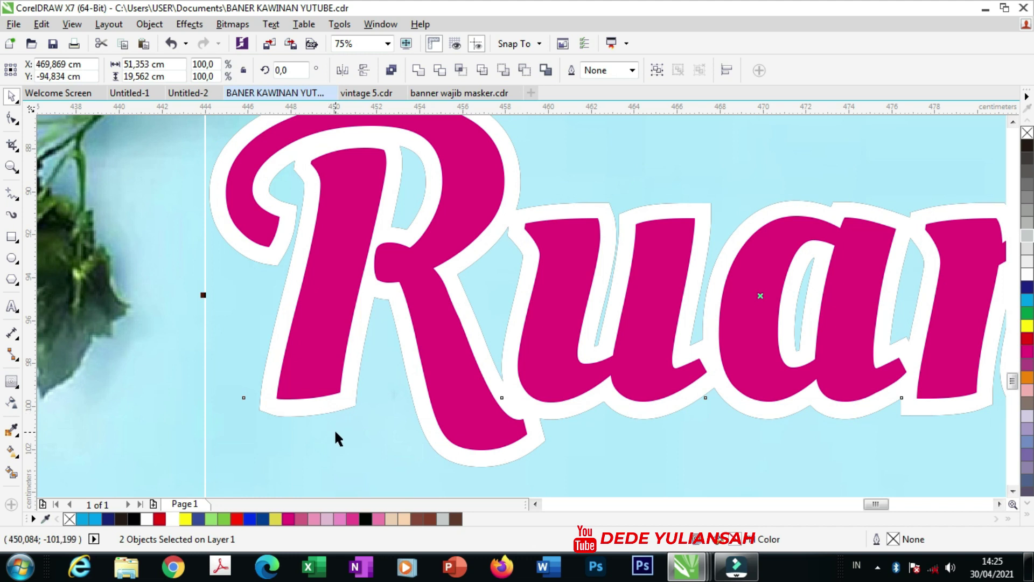
# Zoom in and select the curves beneath Ruang's white outline to check the shadow layering
pyautogui.click(278, 415)
pyautogui.scroll(5, 280, 418)
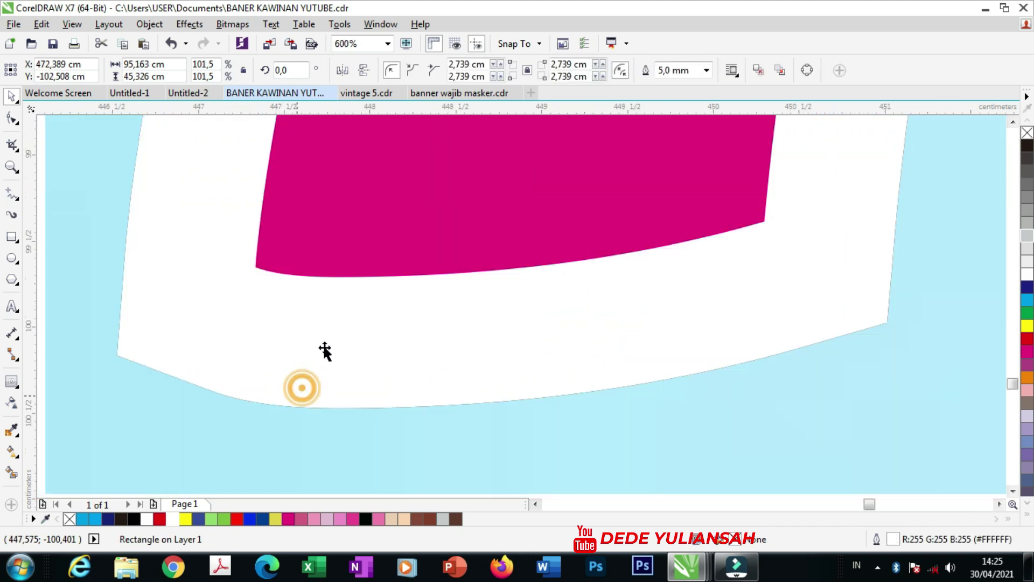
pyautogui.click(346, 357)
pyautogui.click(386, 385)
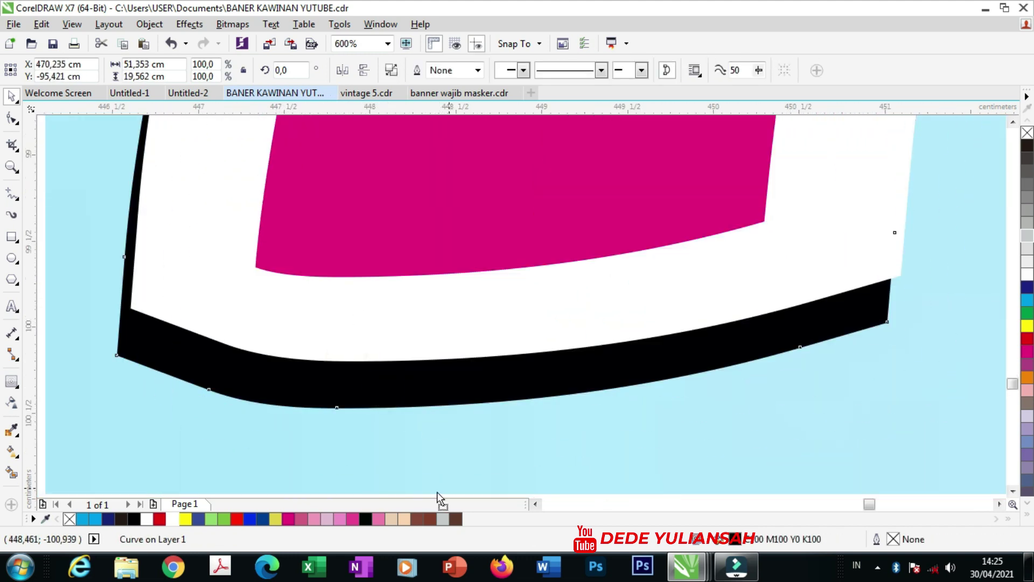
pyautogui.scroll(-2, 438, 493)
pyautogui.scroll(-2, 438, 492)
pyautogui.click(480, 436)
pyautogui.click(437, 386)
pyautogui.keyDown('shift'); pyautogui.click(371, 340); pyautogui.keyUp('shift')
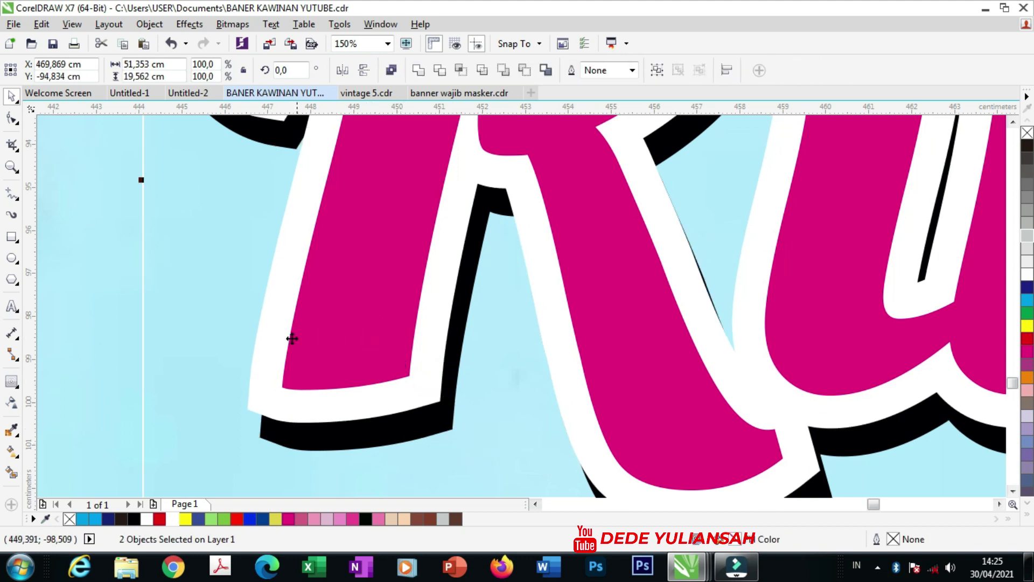
pyautogui.scroll(-2, 291, 339)
pyautogui.click(303, 401)
# Select the black shadow curve under Ruang, then zoom out to view the whole banner
pyautogui.scroll(1, 297, 377)
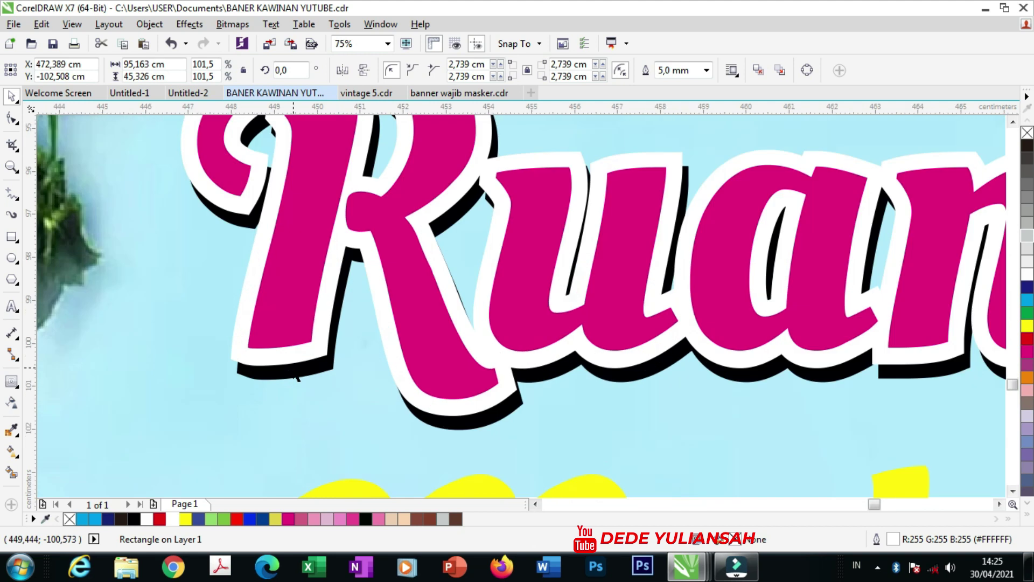
pyautogui.scroll(1, 297, 377)
pyautogui.press('F5')
pyautogui.click(289, 370)
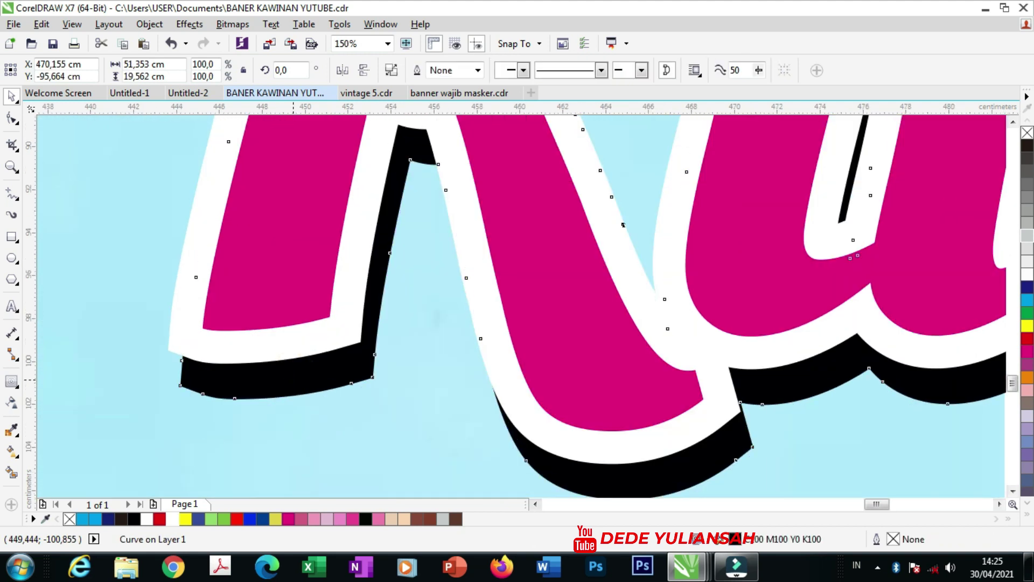
pyautogui.scroll(-2, 295, 378)
pyautogui.scroll(-1, 326, 162)
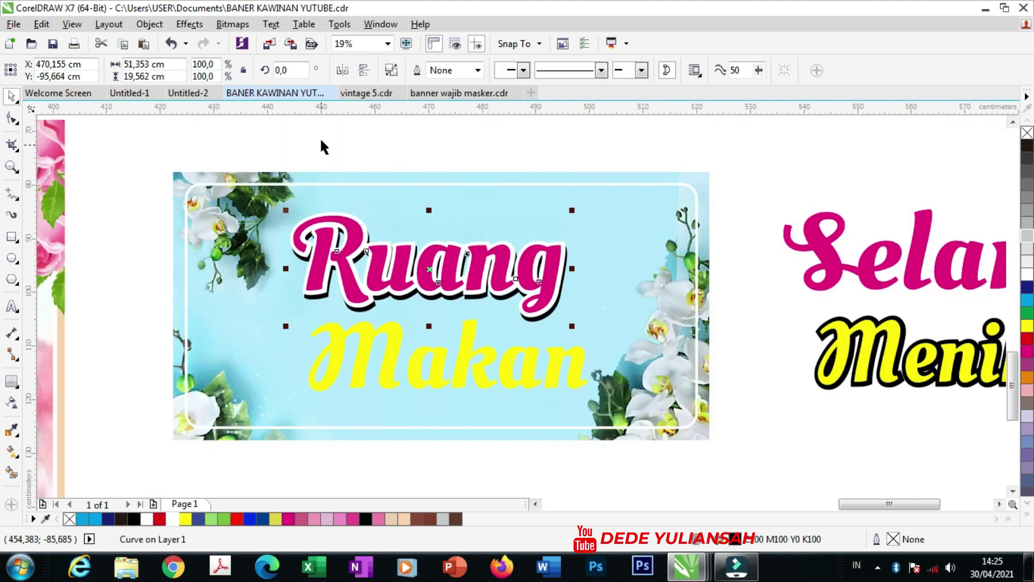
pyautogui.click(315, 136)
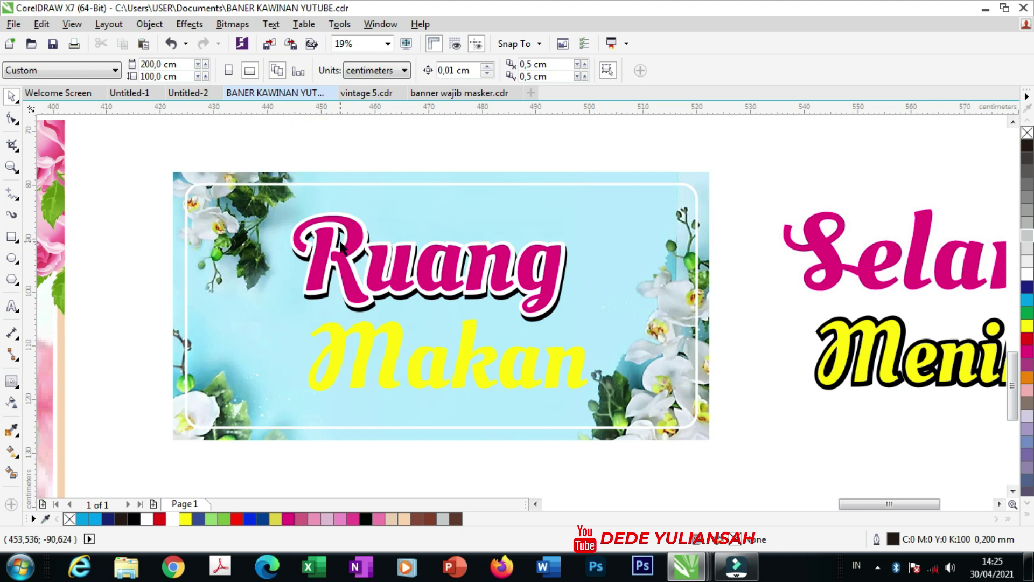
pyautogui.scroll(1, 315, 354)
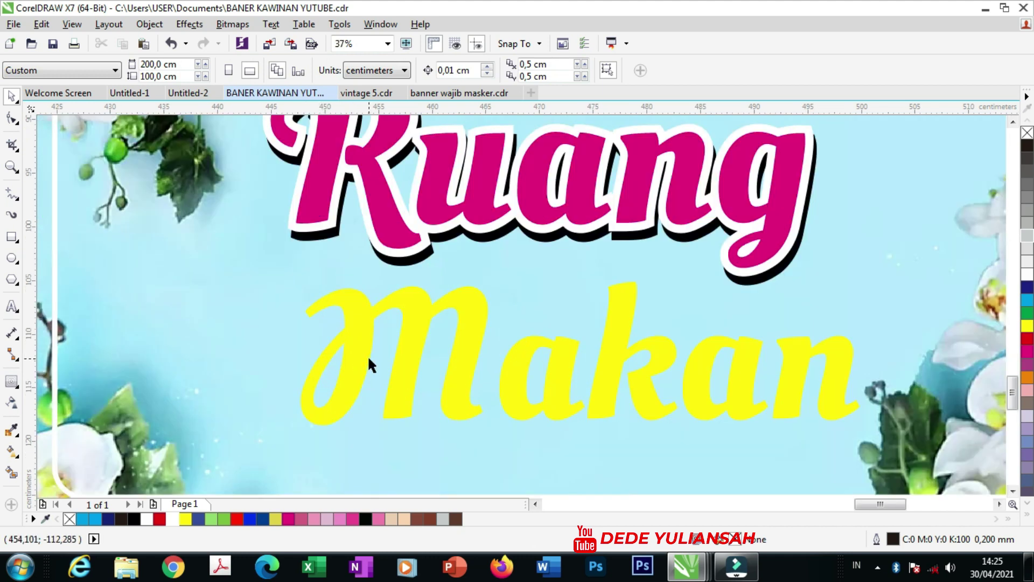
pyautogui.click(368, 357)
# Add a contour to the yellow 'Makan' with a black contour fill sampled by eyedropper
pyautogui.click(12, 382)
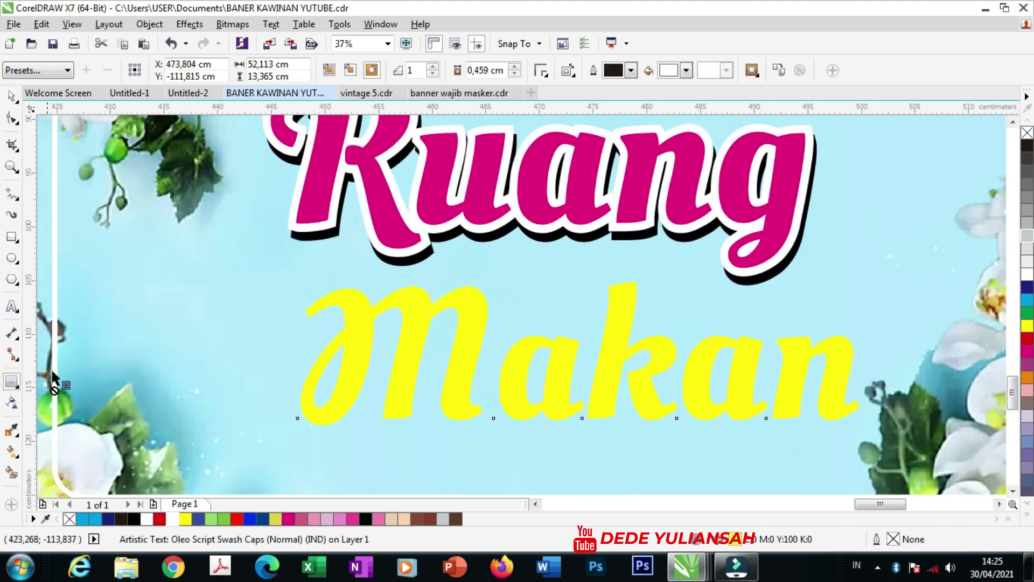
pyautogui.click(686, 70)
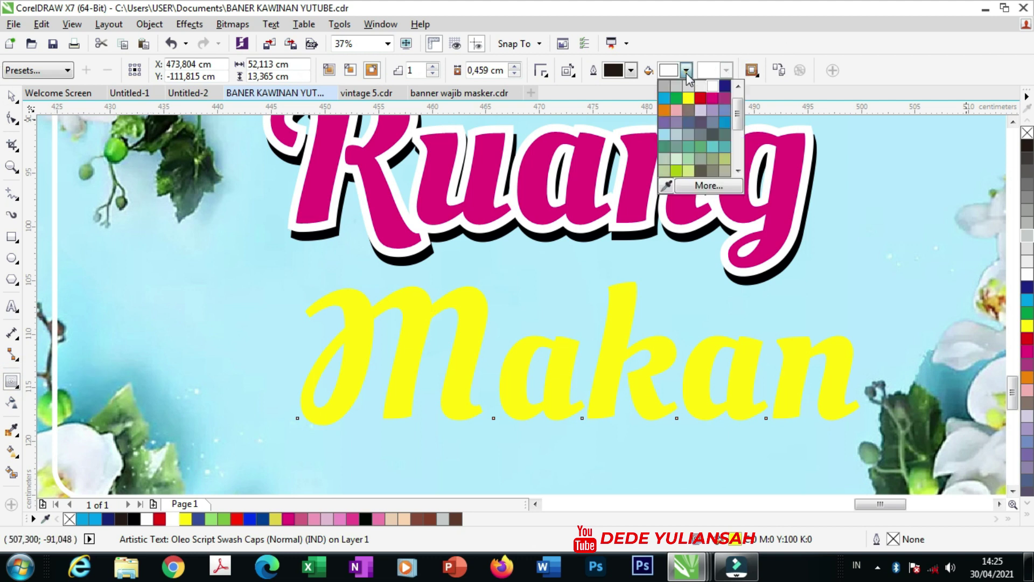
pyautogui.click(667, 186)
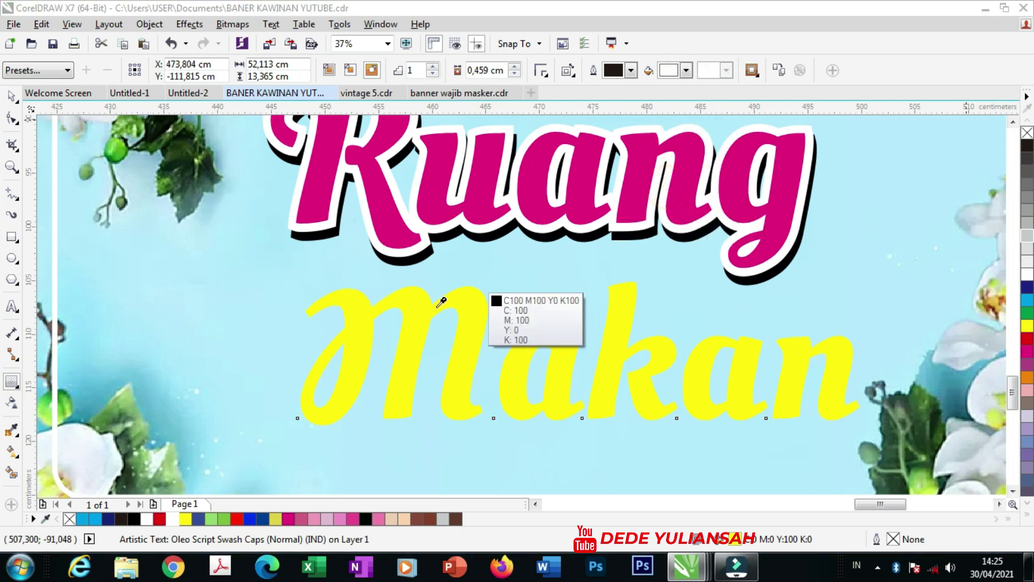
pyautogui.click(137, 515)
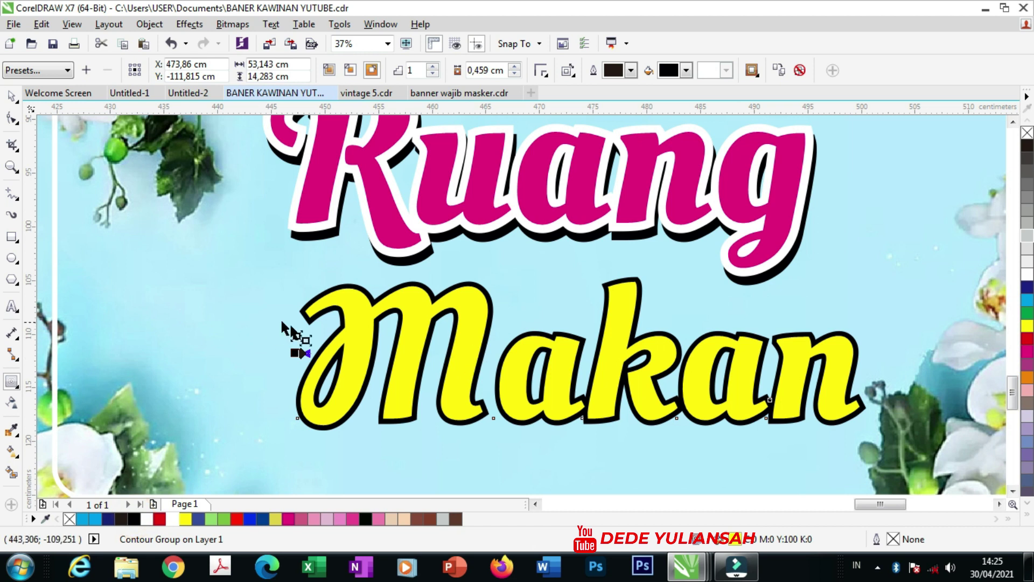
# Adjust the black contour's offset around 'Makan' to about 0,808 cm
pyautogui.scroll(2, 288, 360)
pyautogui.moveTo(302, 347); pyautogui.dragTo(293, 353)
pyautogui.scroll(-3, 291, 347)
pyautogui.scroll(-2, 335, 325)
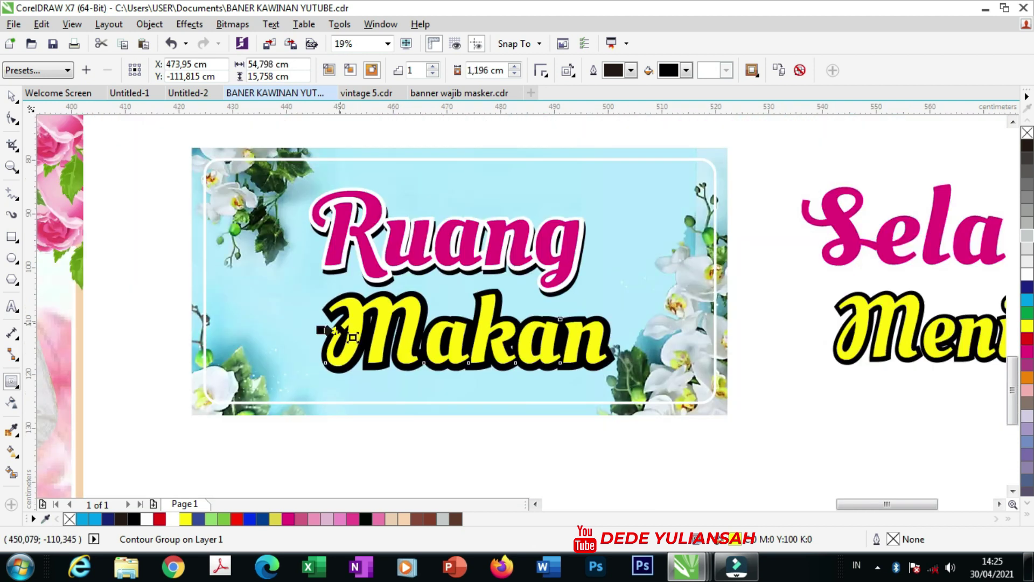
pyautogui.scroll(5, 321, 326)
pyautogui.moveTo(311, 349); pyautogui.dragTo(317, 352)
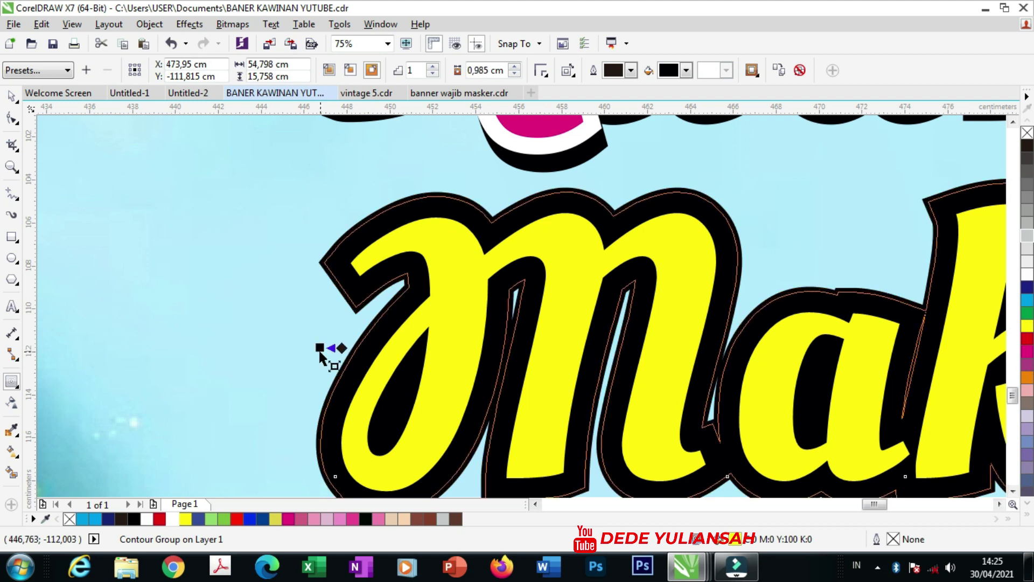
pyautogui.moveTo(317, 351); pyautogui.dragTo(323, 349)
pyautogui.scroll(-2, 323, 349)
pyautogui.scroll(-2, 324, 349)
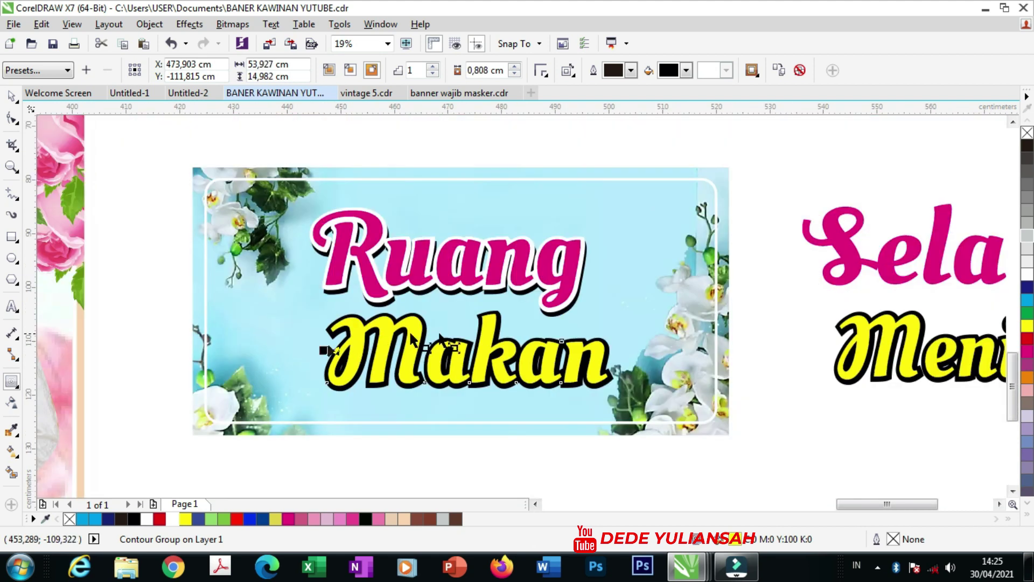
pyautogui.click(11, 97)
# Group the banner's text objects with Ctrl+G and add the background to the selection
pyautogui.scroll(-2, 597, 299)
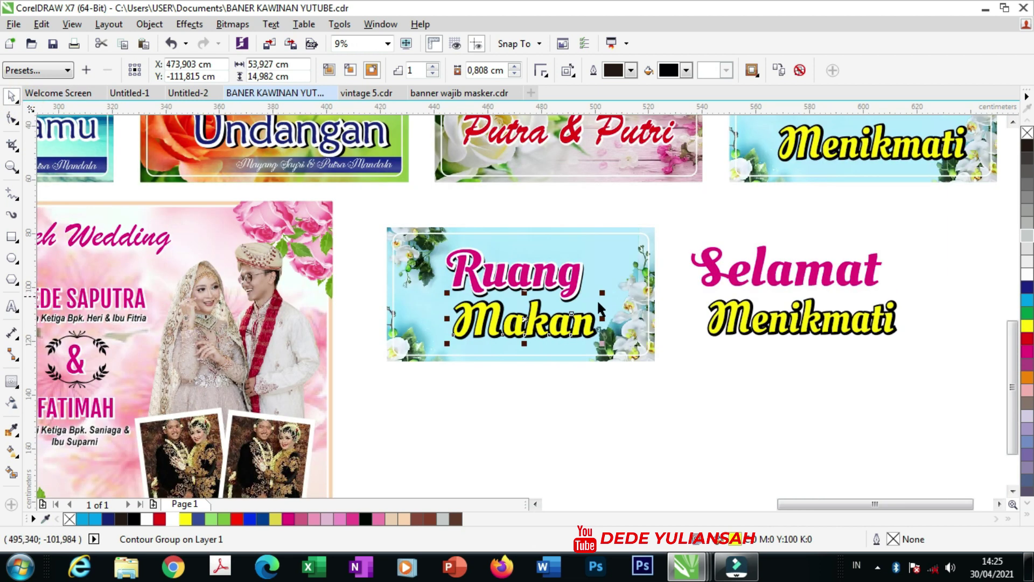
pyautogui.moveTo(668, 379)
pyautogui.mouseDown()
pyautogui.moveTo(464, 277)
pyautogui.moveTo(428, 232)
pyautogui.mouseUp()
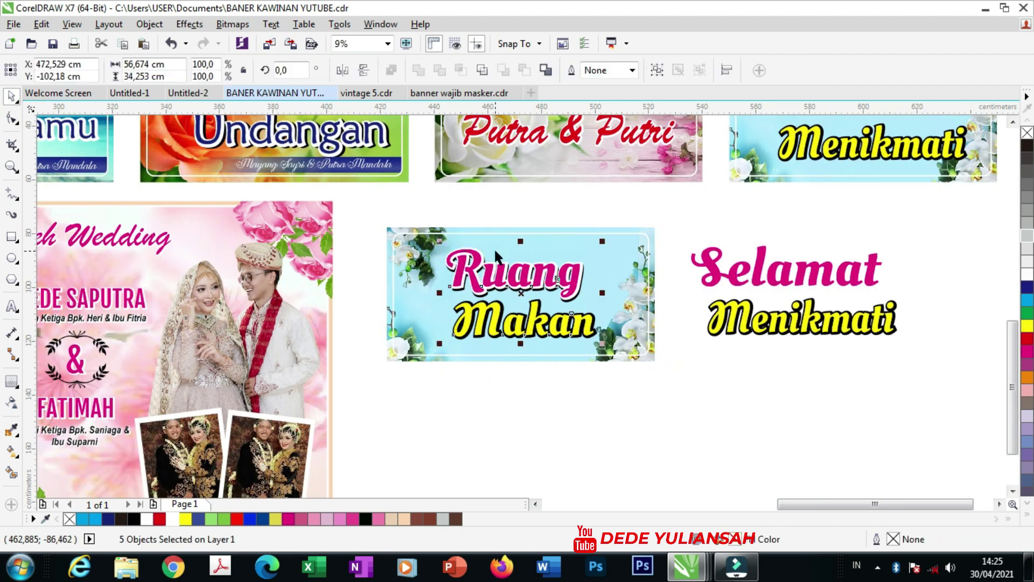
pyautogui.hotkey('ctrl', 'g')
pyautogui.keyDown('shift'); pyautogui.click(623, 274); pyautogui.keyUp('shift')
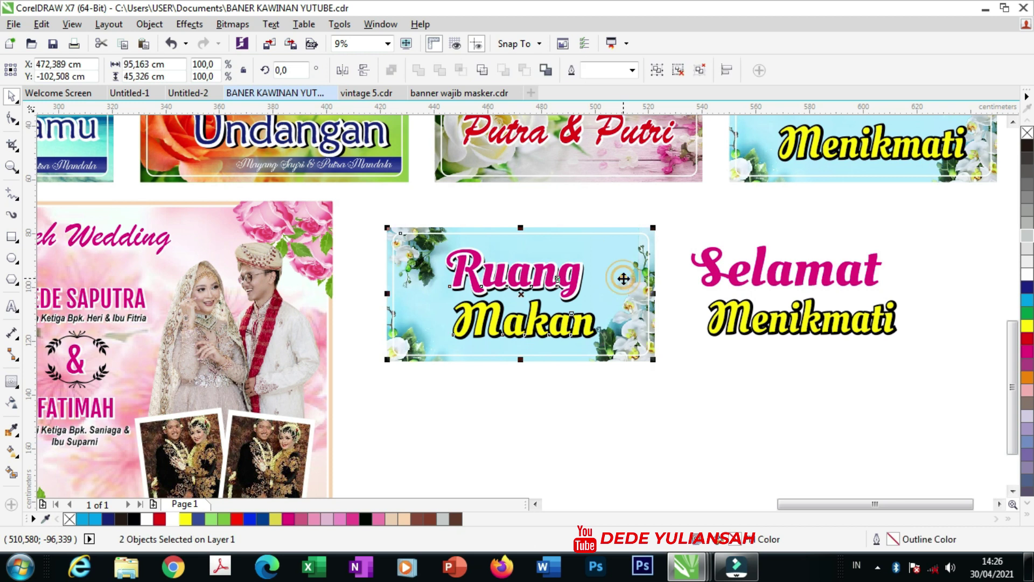
# Delete the spare 'Selamat Menikmati' text beside the banner
pyautogui.click(661, 390)
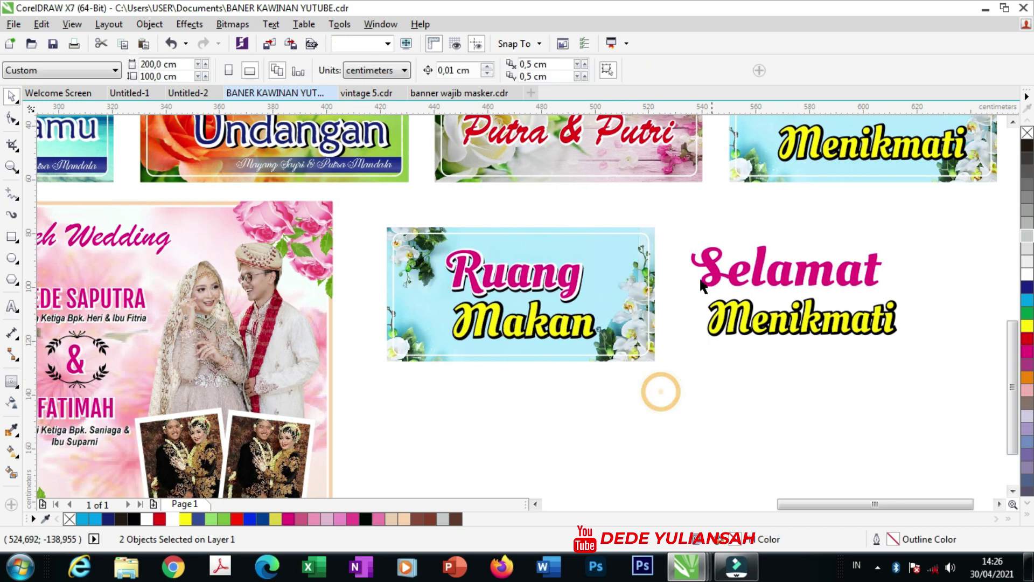
pyautogui.press('Tab')
pyautogui.press('Delete')
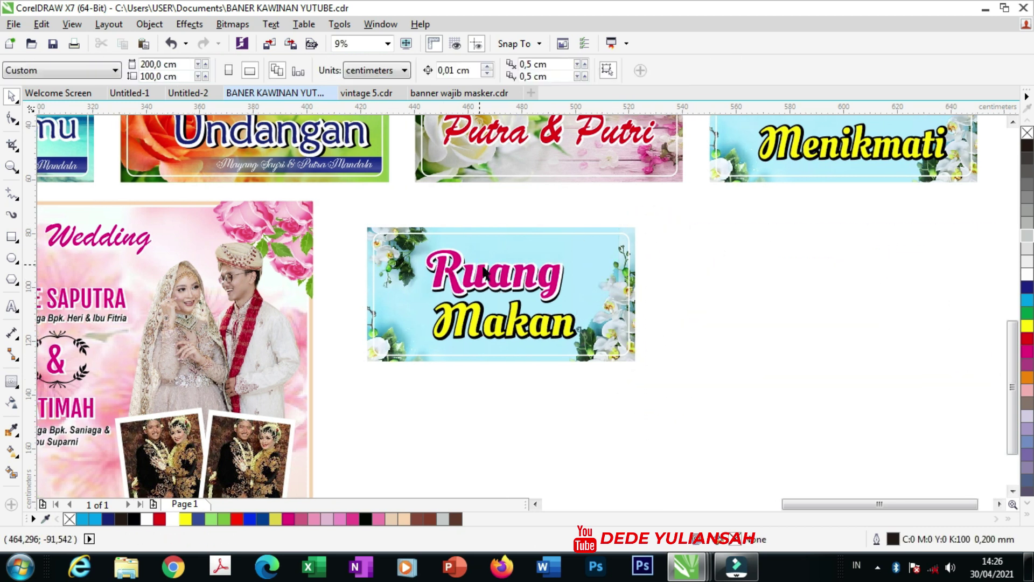
pyautogui.scroll(2, 489, 272)
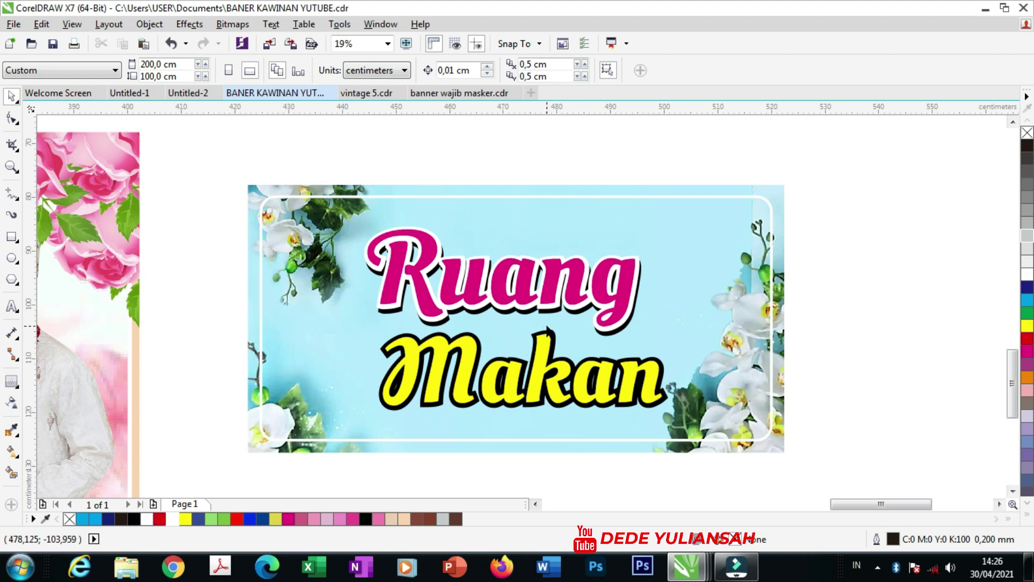
pyautogui.scroll(2, 548, 330)
pyautogui.scroll(-2, 548, 328)
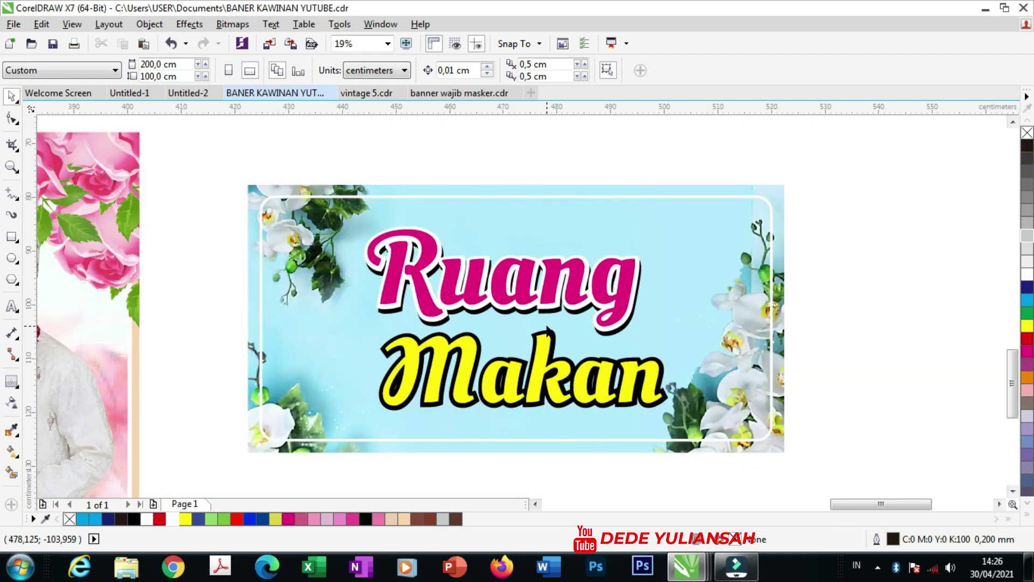